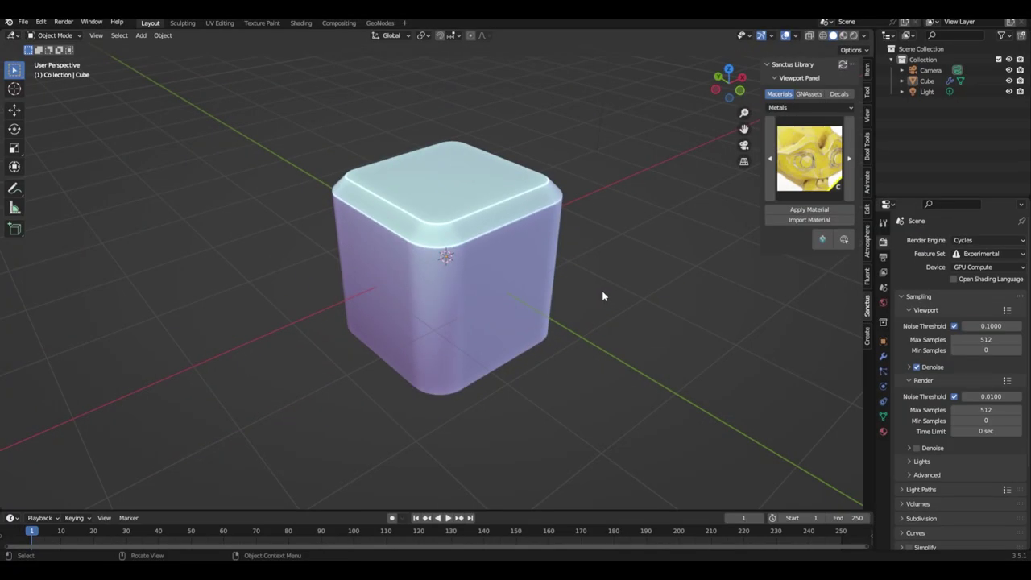
# Choose the Cable On Surface asset with the orange preview from the Ropes And Cables category of the Sanctus Library's GNAssets
pyautogui.click(817, 96)
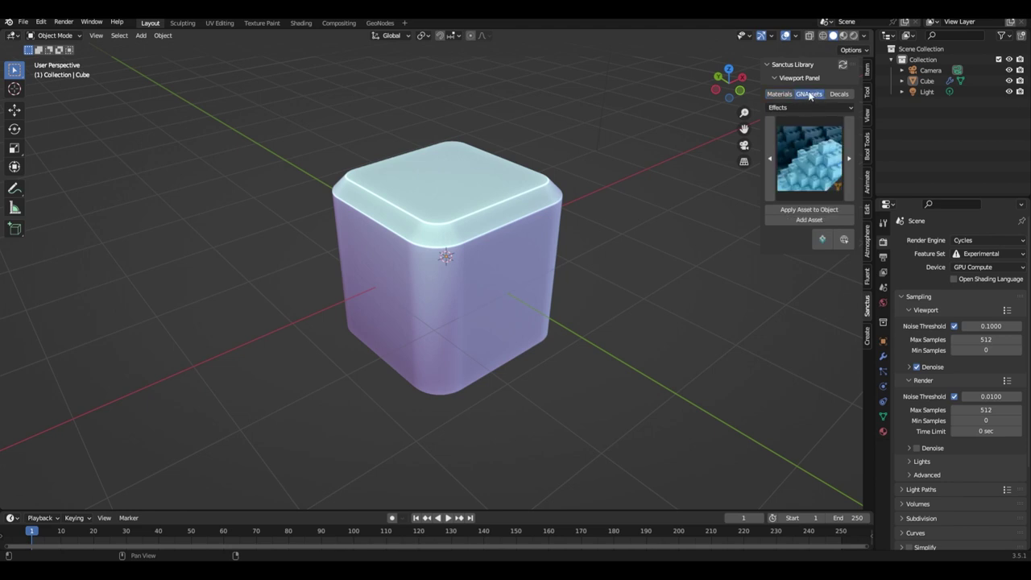
pyautogui.click(810, 109)
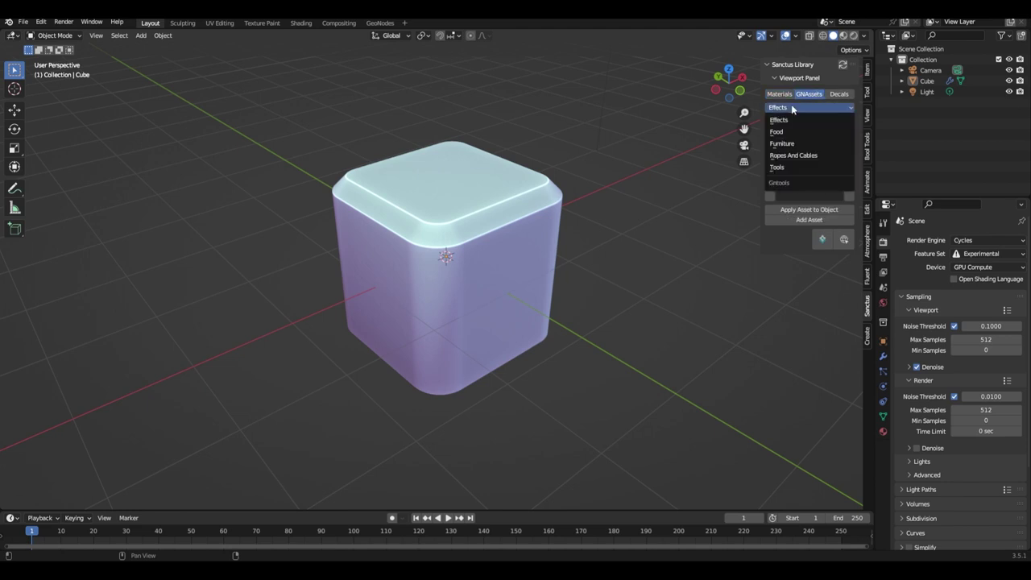
pyautogui.click(802, 156)
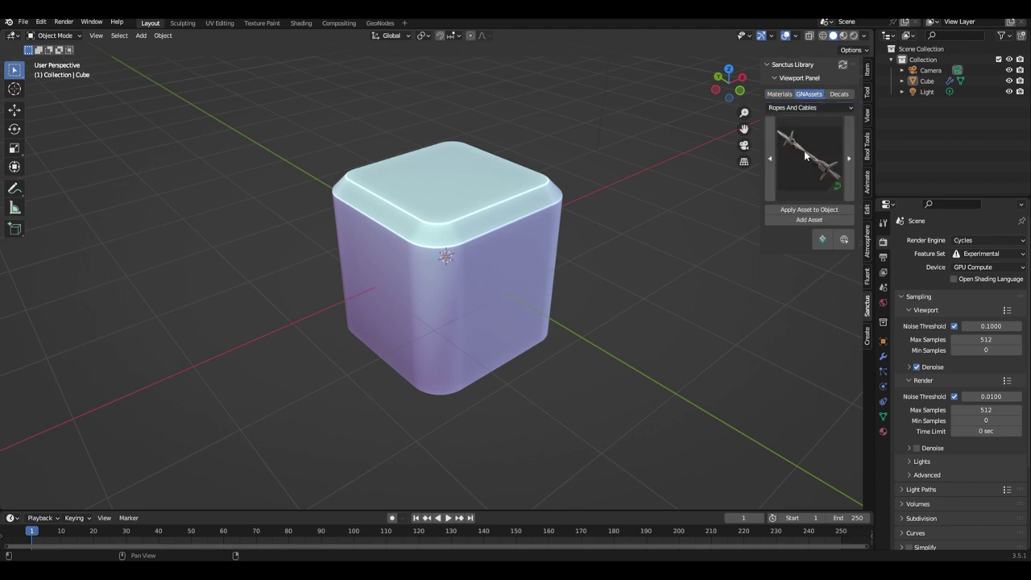
pyautogui.click(819, 163)
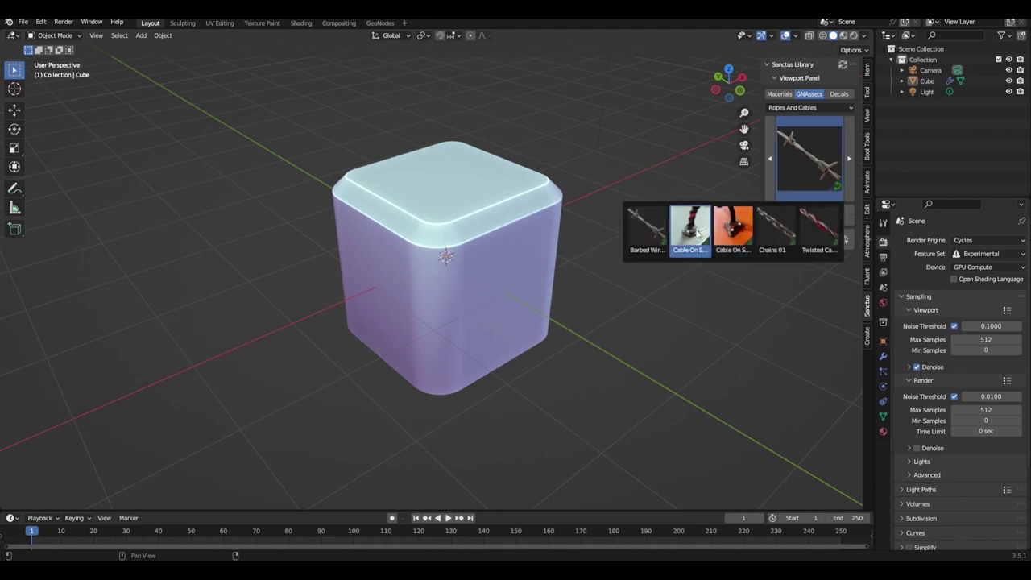
pyautogui.click(742, 234)
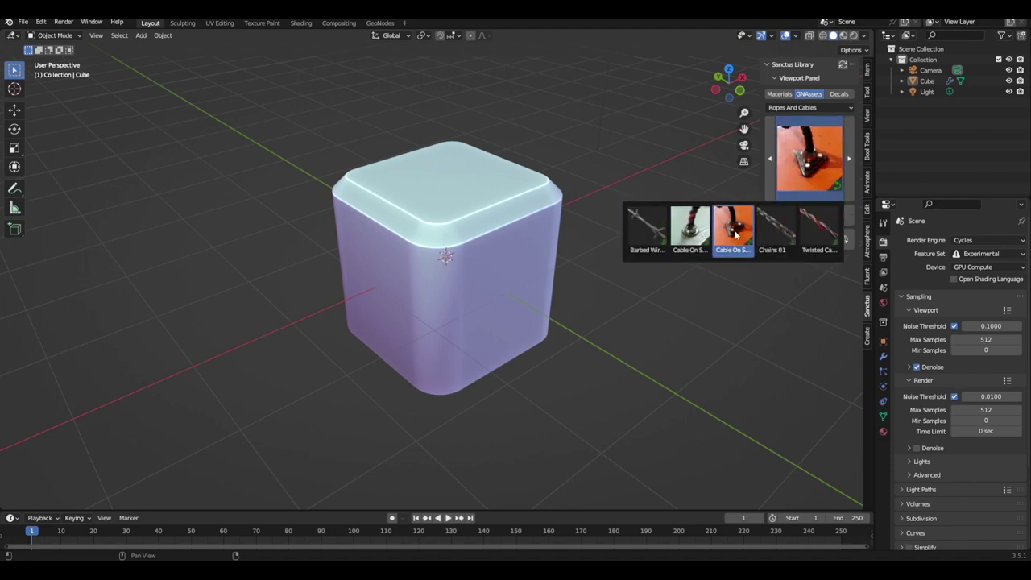
pyautogui.click(821, 164)
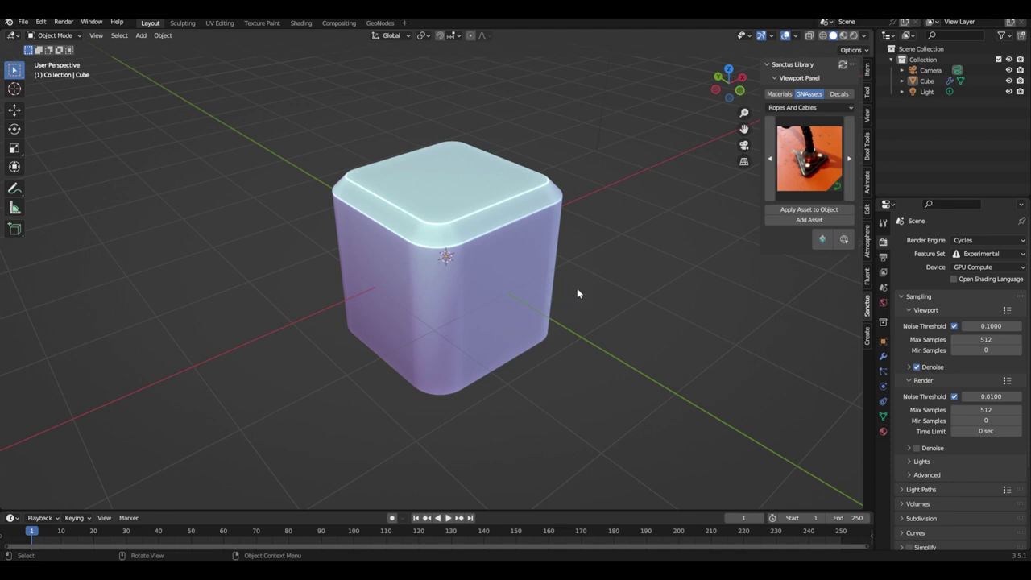
# Add the chosen cable asset to the scene as a separate object
pyautogui.scroll(2, 578, 290)
pyautogui.keyDown('shift'); pyautogui.moveTo(618, 294); pyautogui.dragTo(611, 270, button='middle'); pyautogui.keyUp('shift')
pyautogui.scroll(-1, 610, 270)
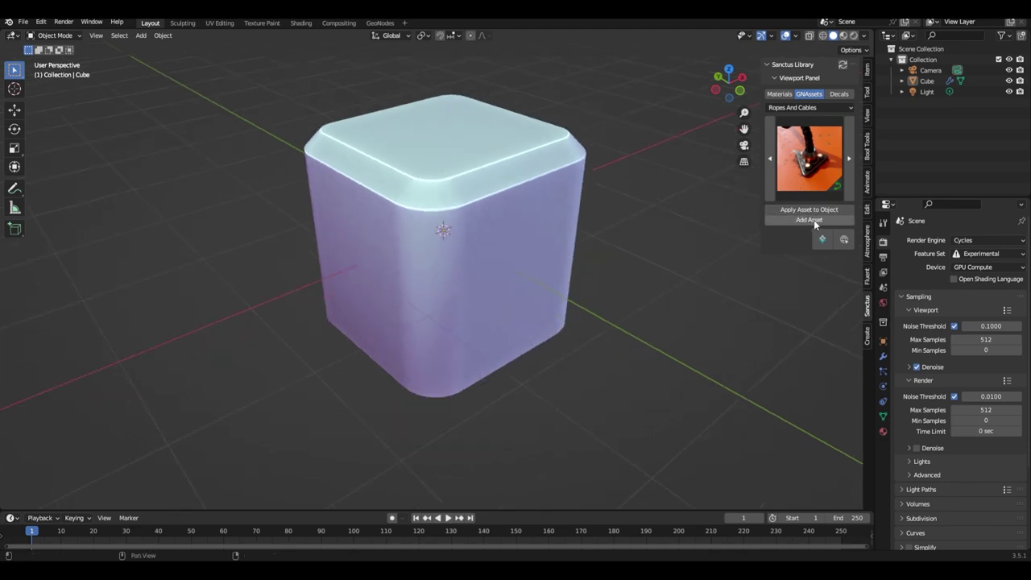
pyautogui.click(813, 220)
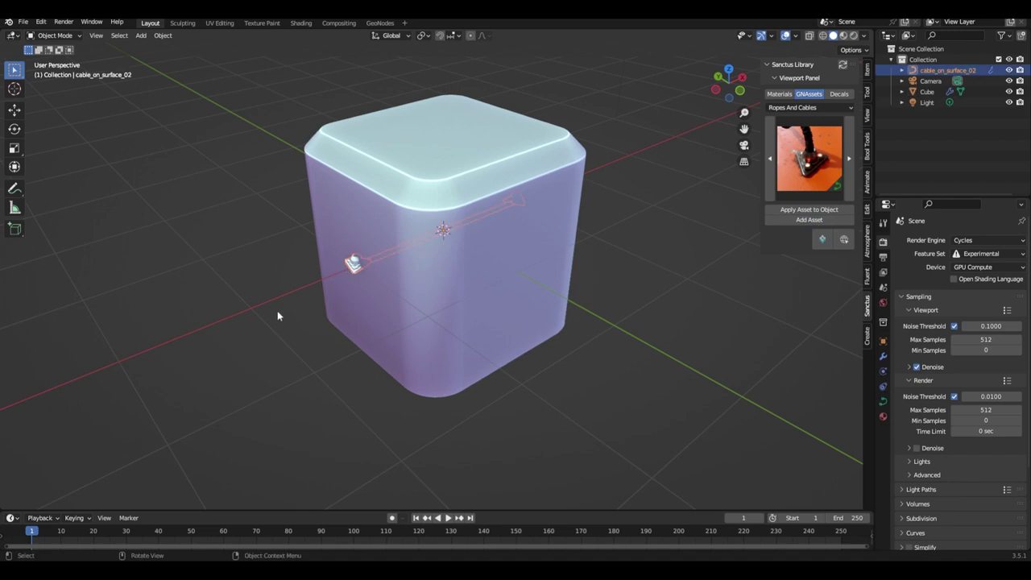
# Delete all control points of the cable asset's default curve in Edit Mode
pyautogui.press('Tab')
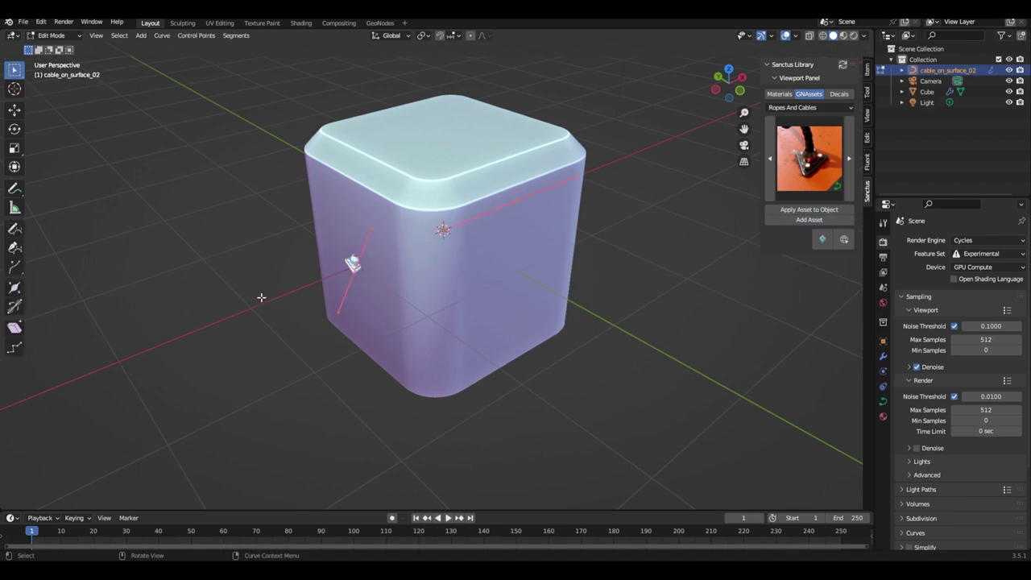
pyautogui.moveTo(261, 298); pyautogui.dragTo(253, 269, button='middle')
pyautogui.press('x')
pyautogui.click(251, 274)
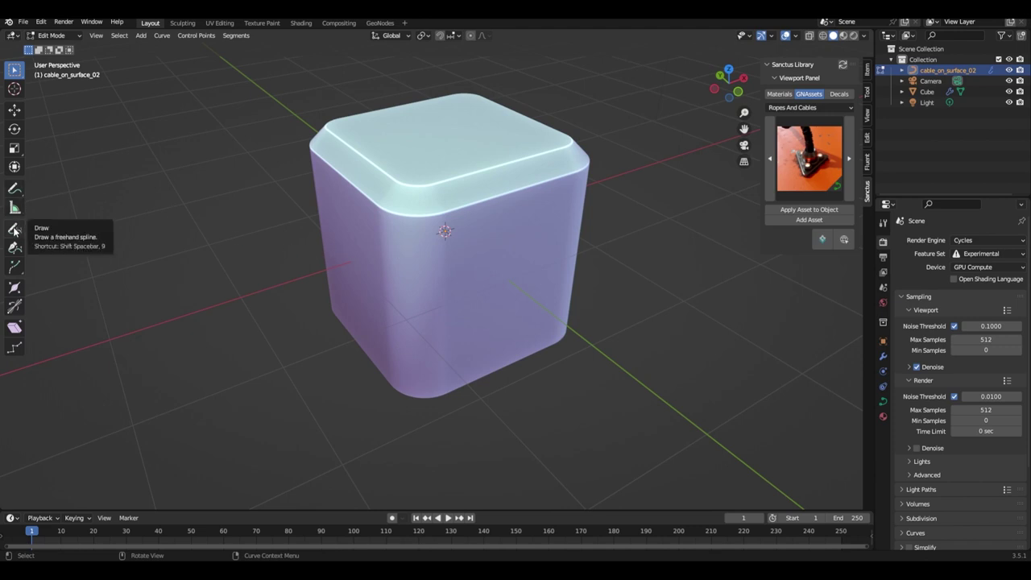
# Activate the curve Draw tool with Surface depth and assign the Cube as the cable modifier's Target Object
pyautogui.click(14, 231)
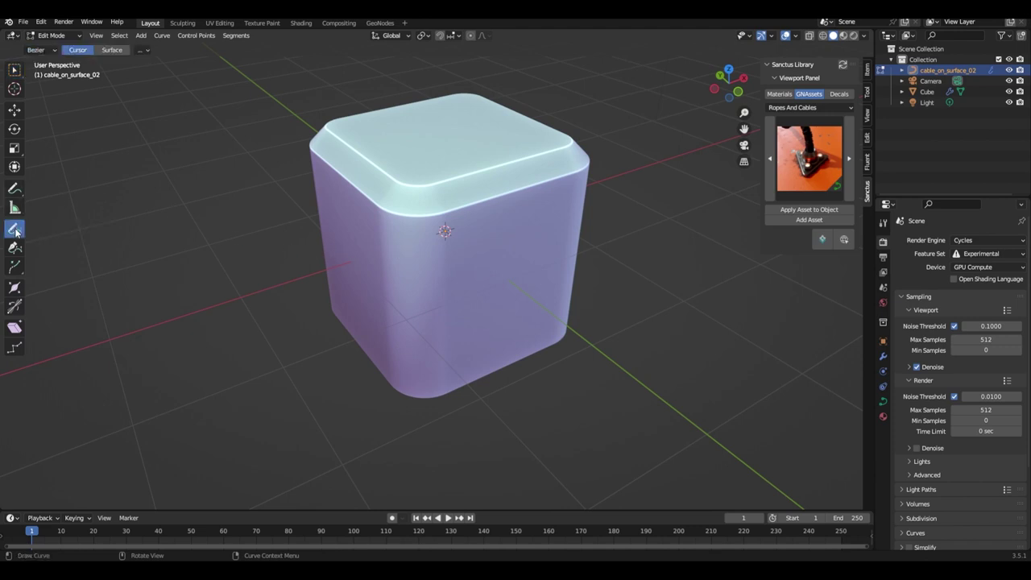
pyautogui.click(112, 51)
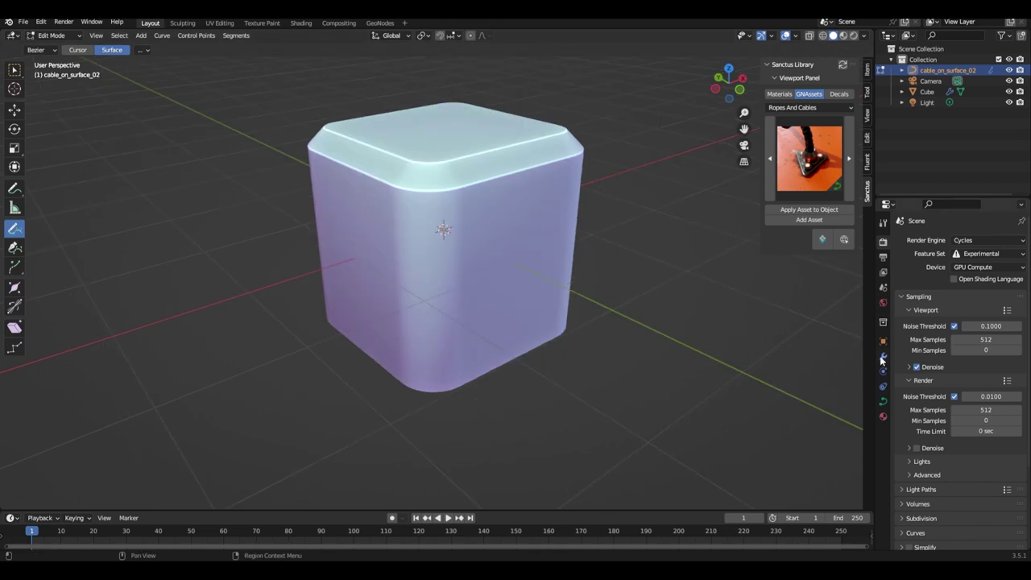
pyautogui.click(883, 357)
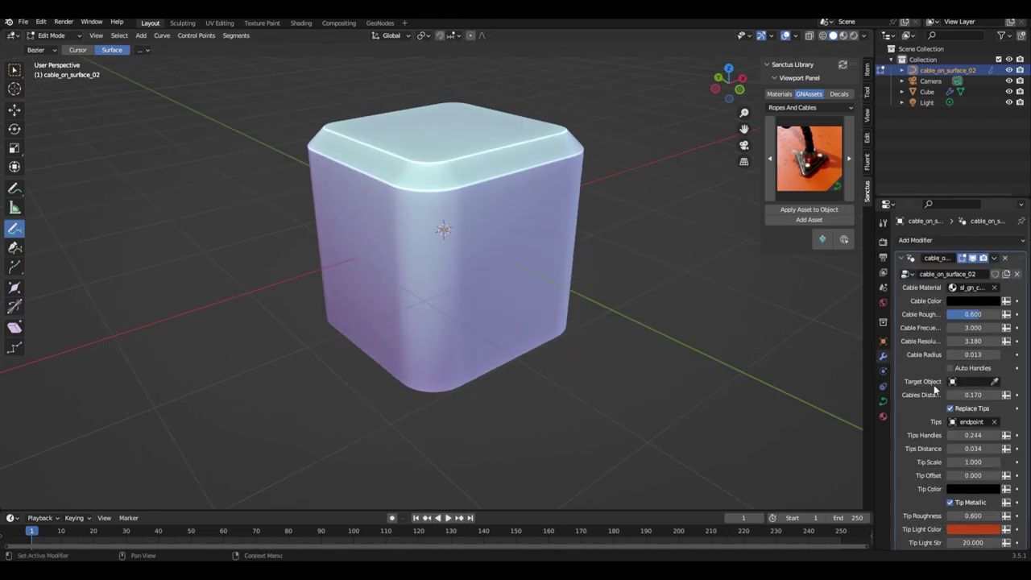
pyautogui.click(996, 382)
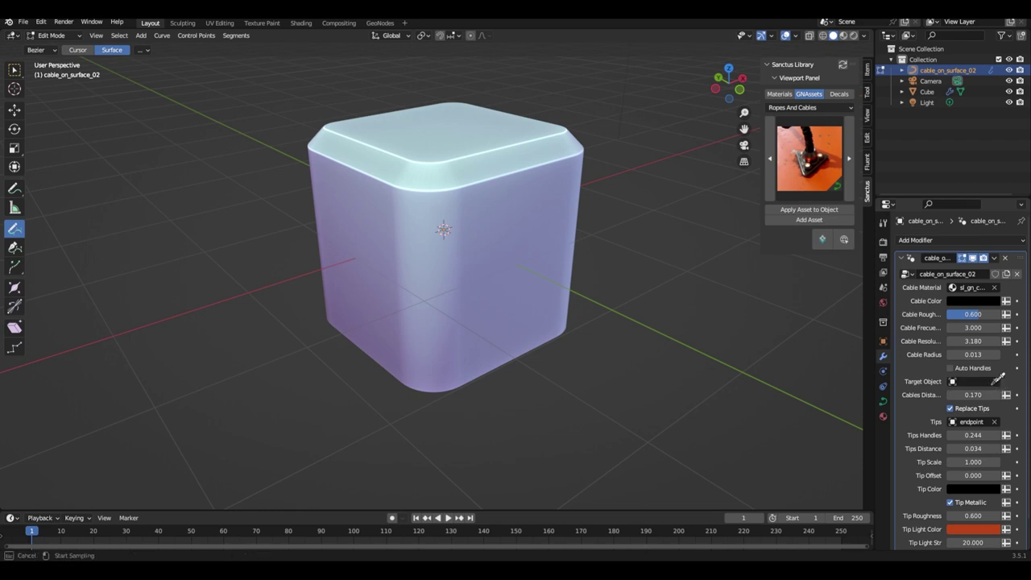
pyautogui.click(494, 203)
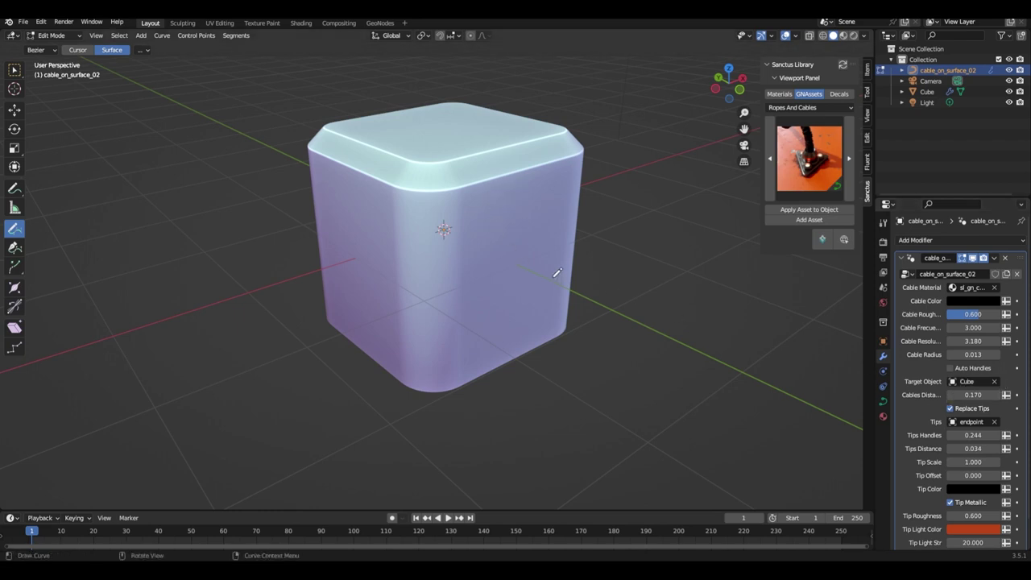
# Draw freehand cable curves over the cube's top edge and across its side faces, and show the scene in rendered shading
pyautogui.moveTo(490, 204)
pyautogui.mouseDown(button='middle')
pyautogui.moveTo(470, 237)
pyautogui.moveTo(478, 247)
pyautogui.moveTo(484, 208)
pyautogui.mouseUp(button='middle')
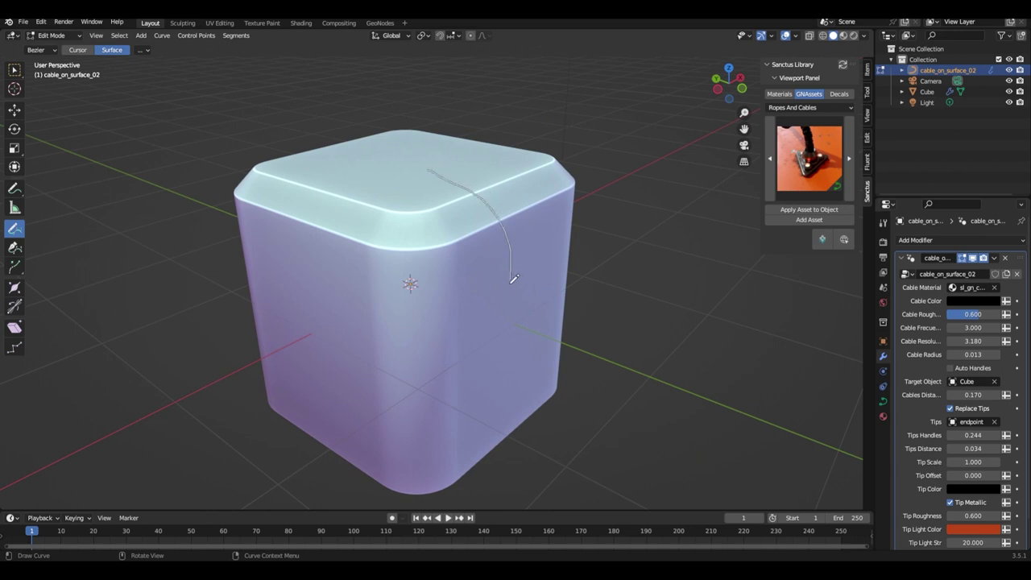
pyautogui.moveTo(509, 297); pyautogui.dragTo(508, 299)
pyautogui.moveTo(599, 313)
pyautogui.mouseDown(button='middle')
pyautogui.moveTo(456, 282)
pyautogui.moveTo(456, 256)
pyautogui.mouseUp(button='middle')
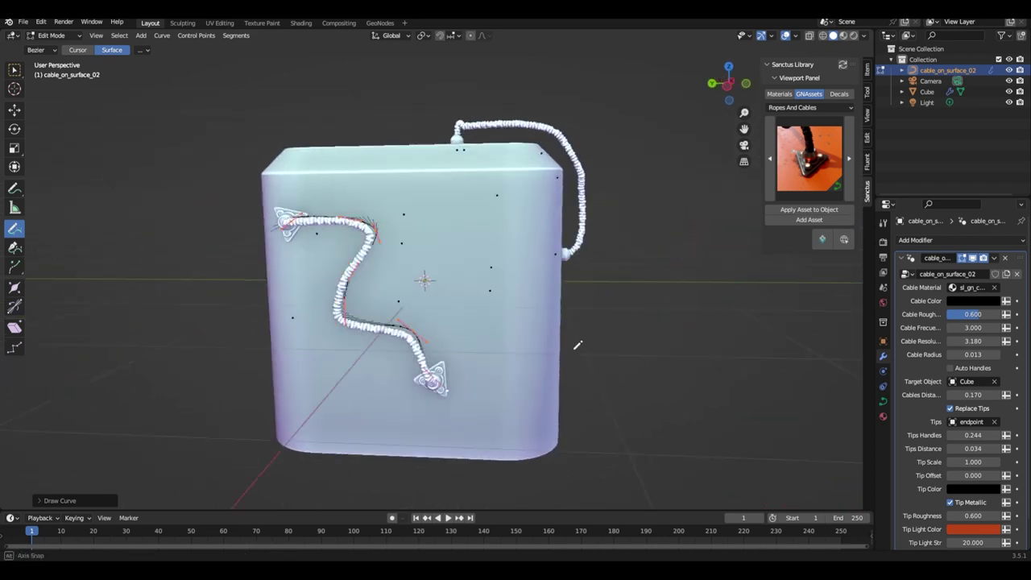
pyautogui.click(854, 36)
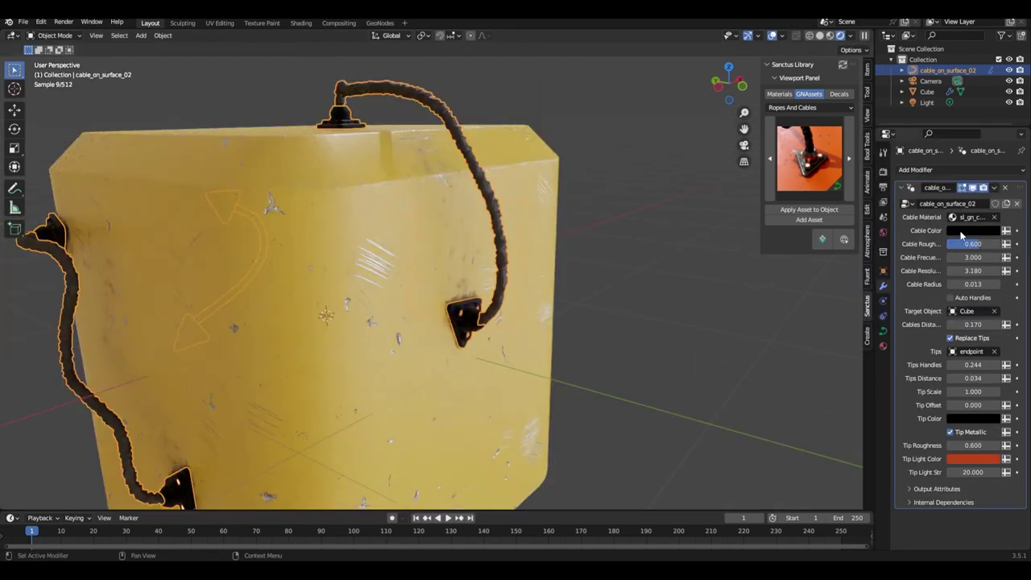
# Adjust the brightness of the Cable Color to near black
pyautogui.click(960, 232)
pyautogui.click(994, 106)
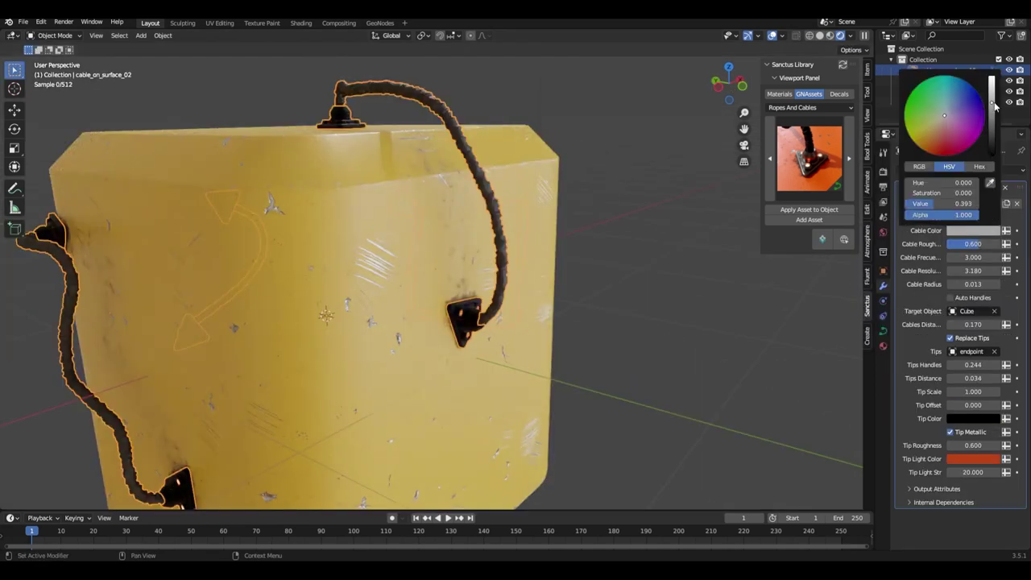
pyautogui.click(992, 152)
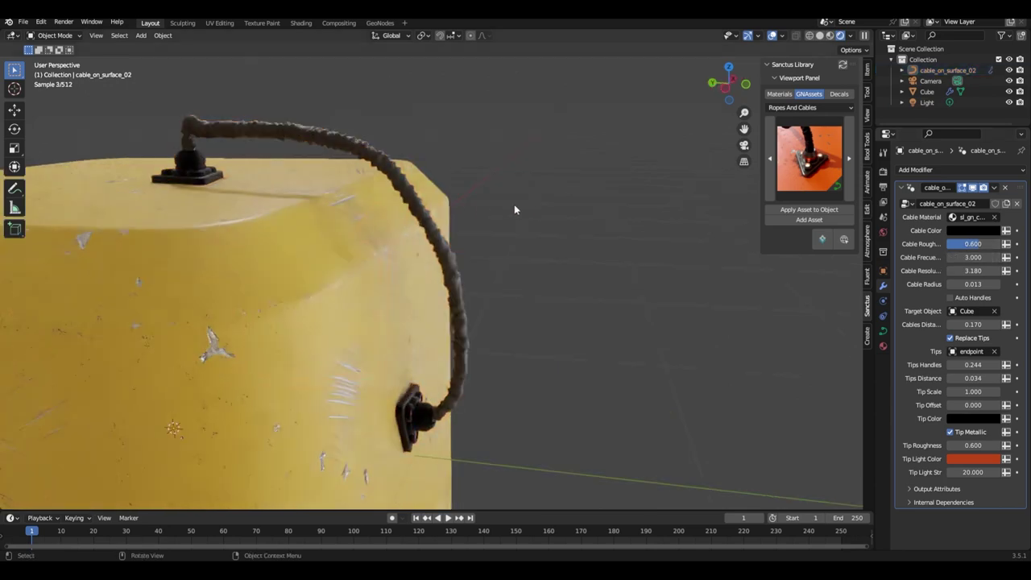
# Lower the cable frequency to 2.580 and check the bumps along the cable up close
pyautogui.moveTo(514, 204); pyautogui.dragTo(557, 203, button='middle')
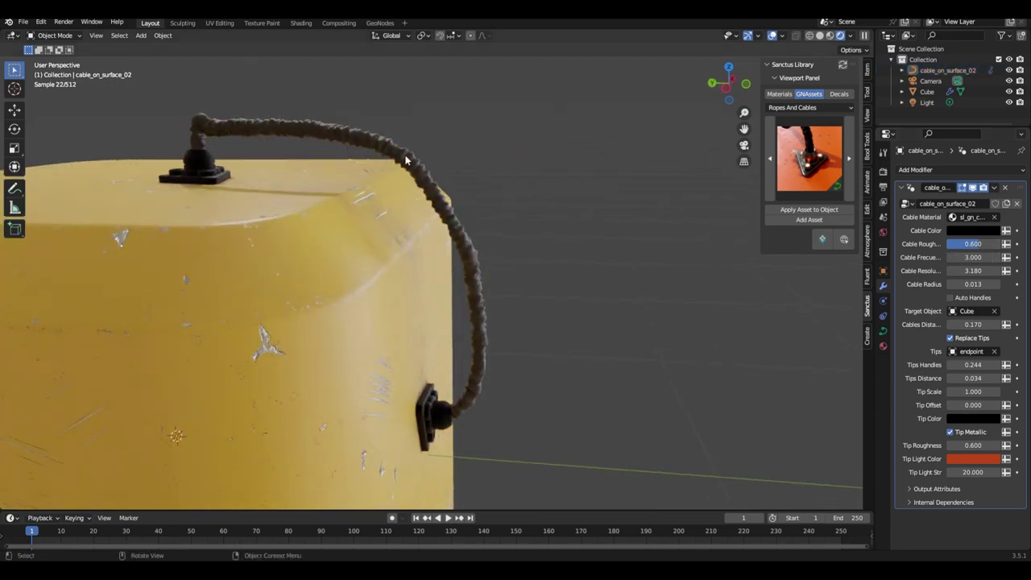
pyautogui.moveTo(977, 257); pyautogui.dragTo(950, 257)
pyautogui.scroll(6, 543, 253)
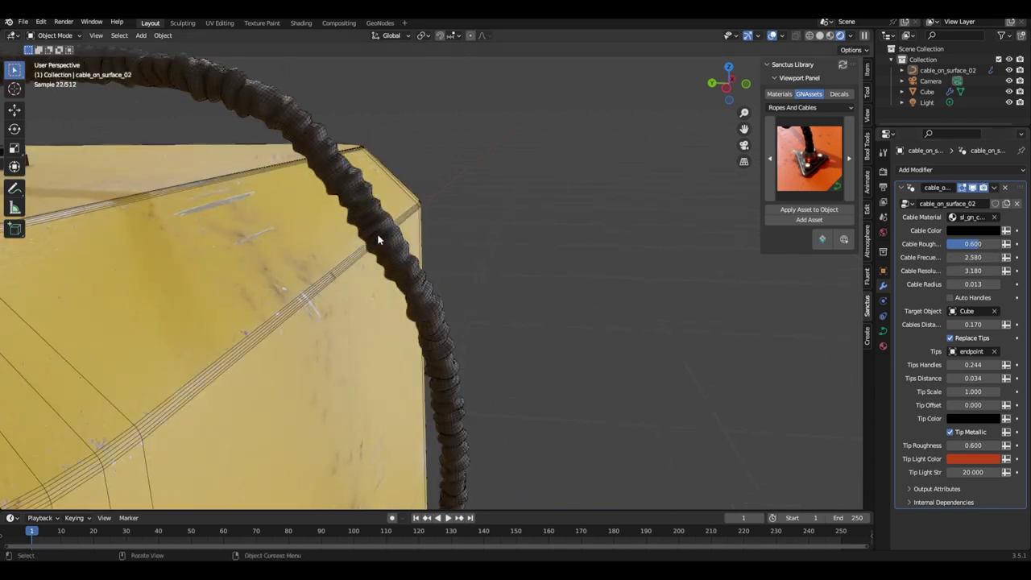
pyautogui.scroll(-4, 394, 242)
pyautogui.scroll(3, 440, 259)
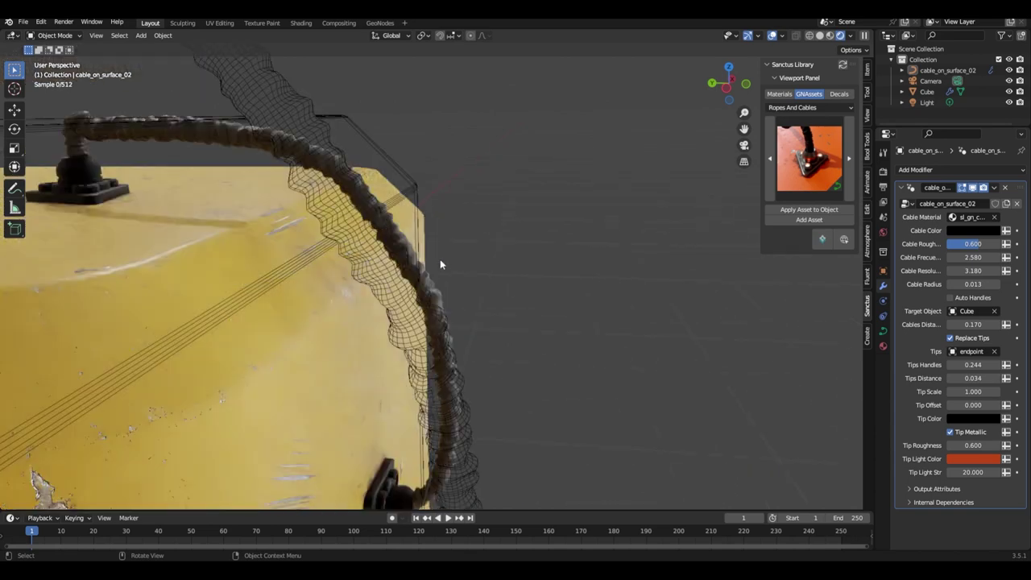
# Set the cable resolution to 3.000 and the Cable Radius to 0.015
pyautogui.moveTo(973, 270); pyautogui.dragTo(826, 270)
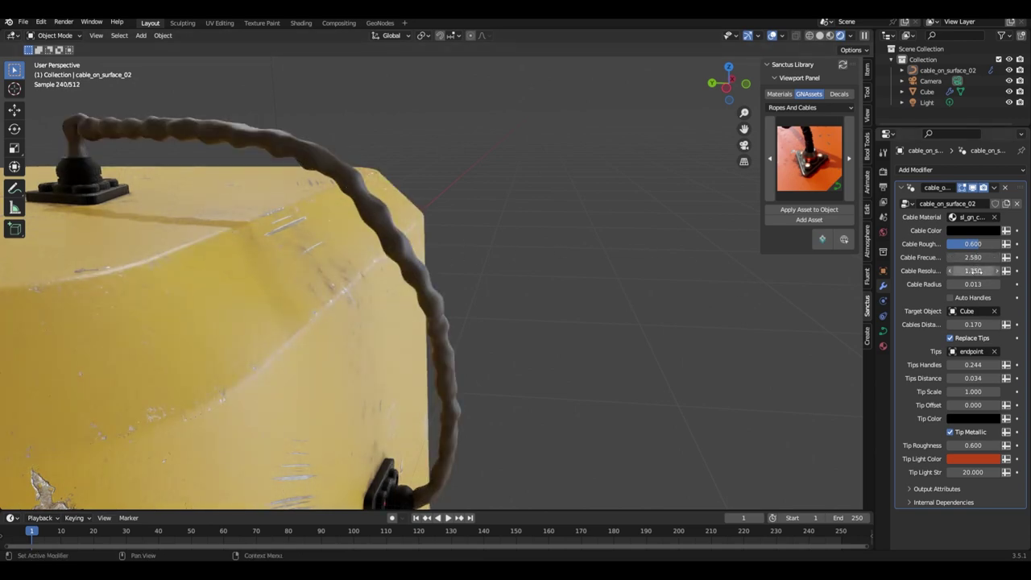
pyautogui.moveTo(975, 271); pyautogui.dragTo(1019, 270)
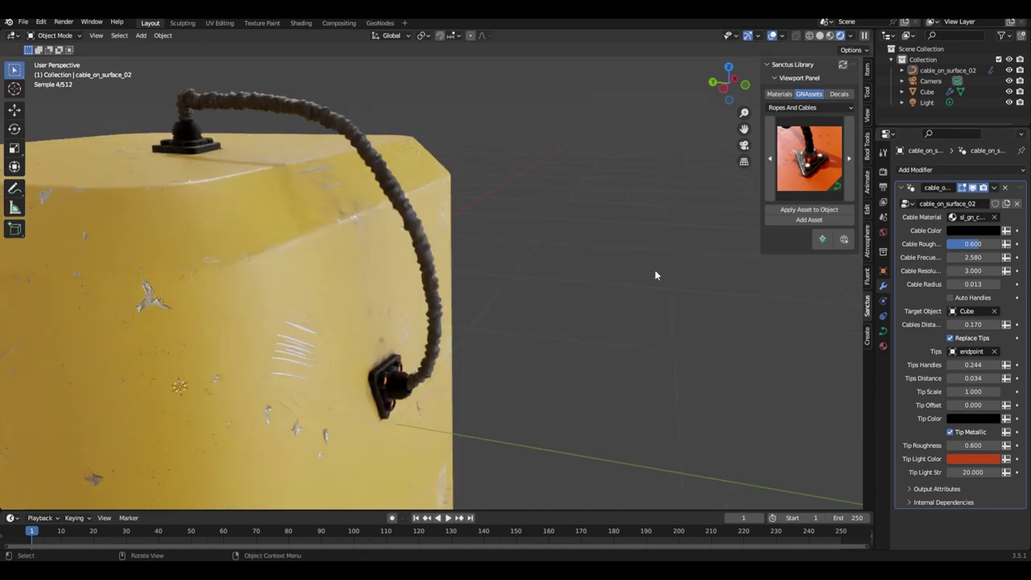
pyautogui.moveTo(655, 272); pyautogui.dragTo(649, 262, button='middle')
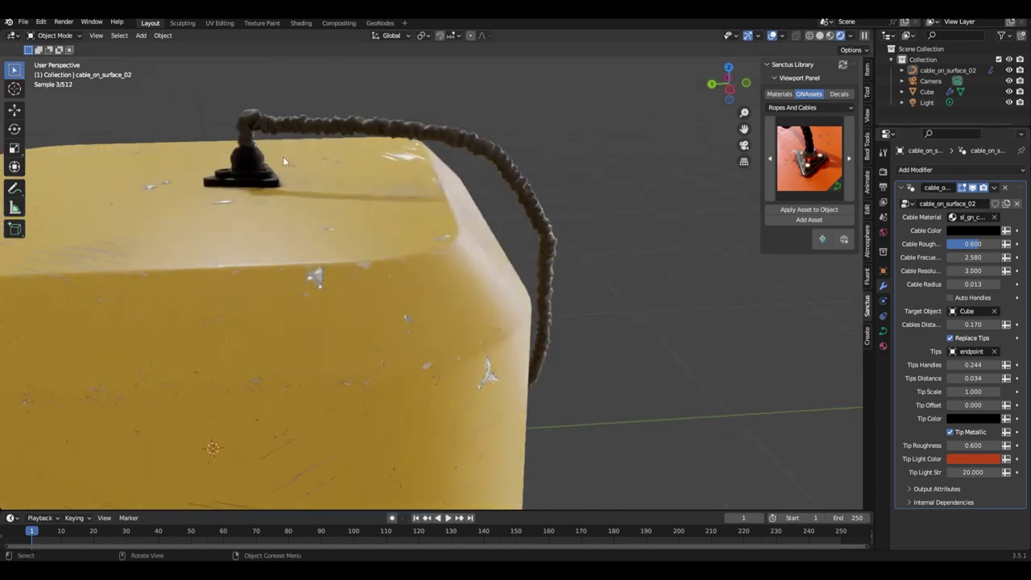
pyautogui.moveTo(973, 284)
pyautogui.mouseDown()
pyautogui.moveTo(955, 284)
pyautogui.moveTo(988, 283)
pyautogui.mouseUp()
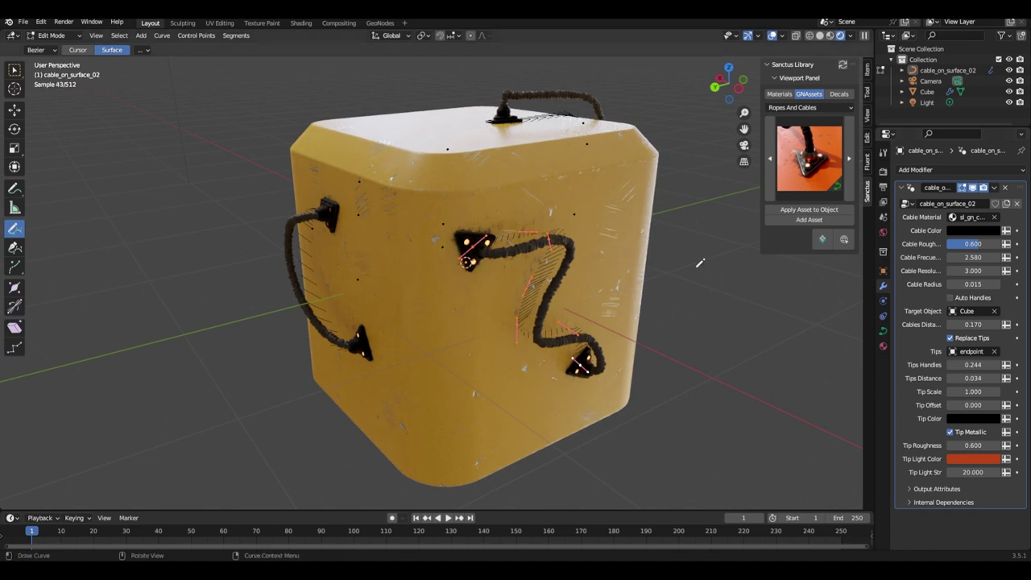
# Enable Auto Handles for the cables and inspect their curvature around the cube
pyautogui.moveTo(564, 113); pyautogui.dragTo(478, 103, button='middle')
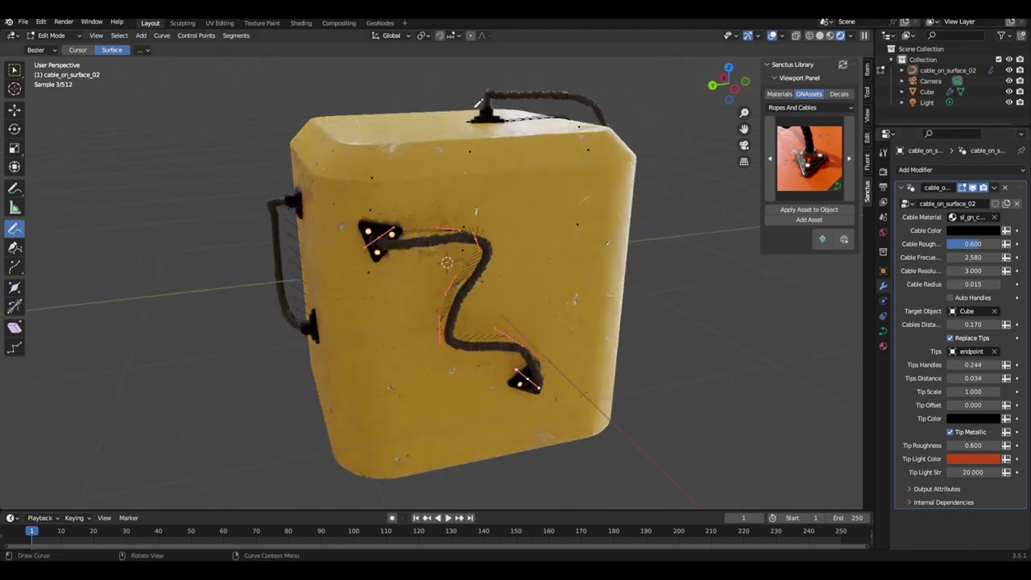
pyautogui.click(950, 298)
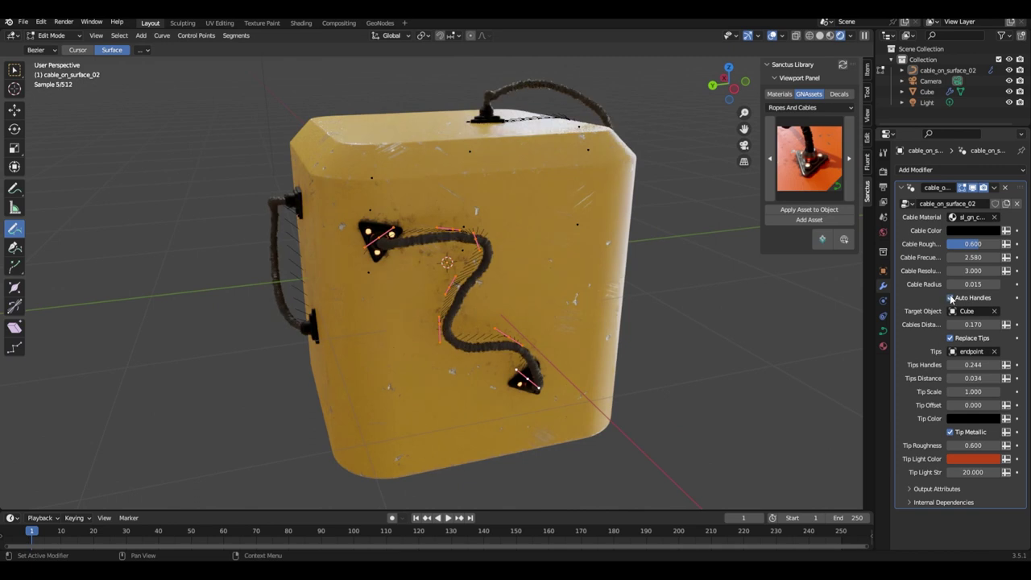
pyautogui.moveTo(747, 278); pyautogui.dragTo(710, 280, button='middle')
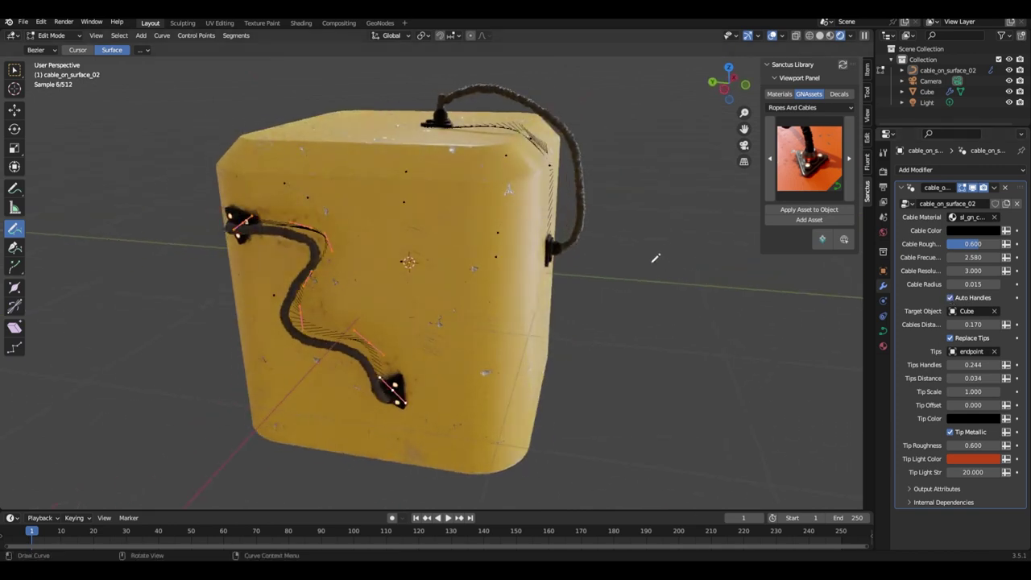
pyautogui.moveTo(656, 259); pyautogui.dragTo(488, 201, button='middle')
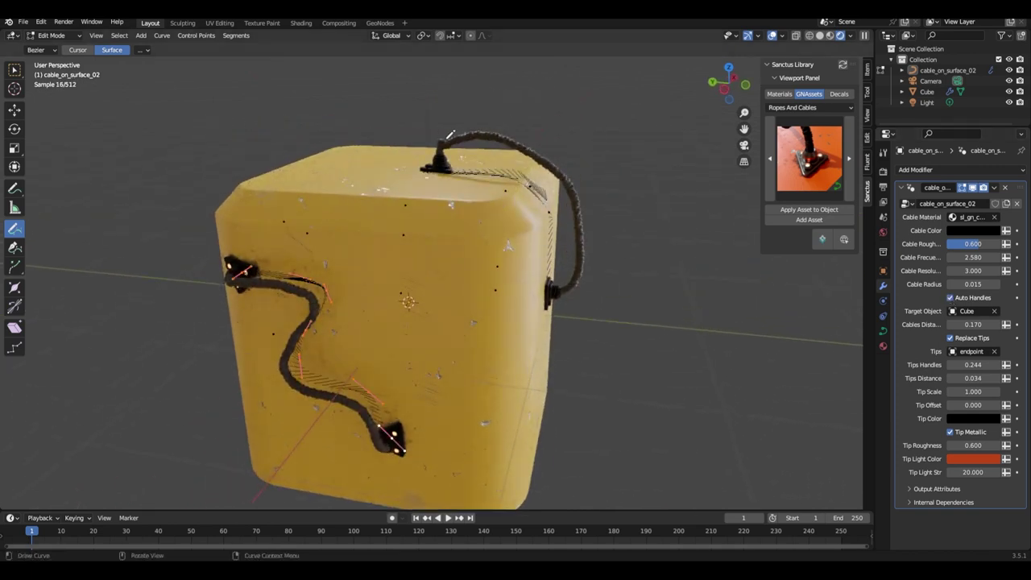
# Leave the curve drawing tool and delete the extra curve vertex beside the cable tip on the cube's top face
pyautogui.moveTo(454, 140); pyautogui.dragTo(457, 198, button='middle')
pyautogui.scroll(4, 468, 145)
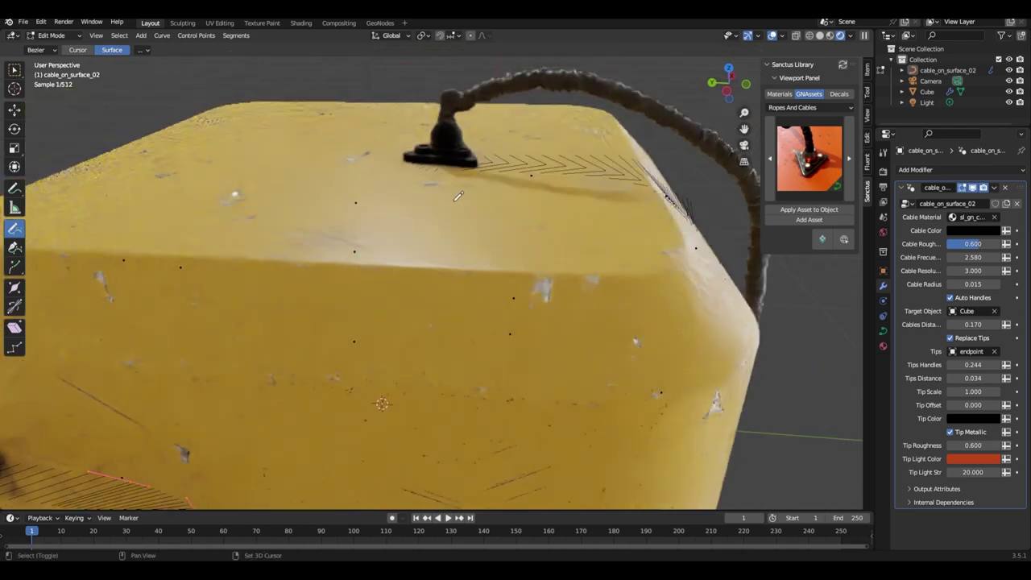
pyautogui.moveTo(488, 161); pyautogui.dragTo(517, 195, button='middle')
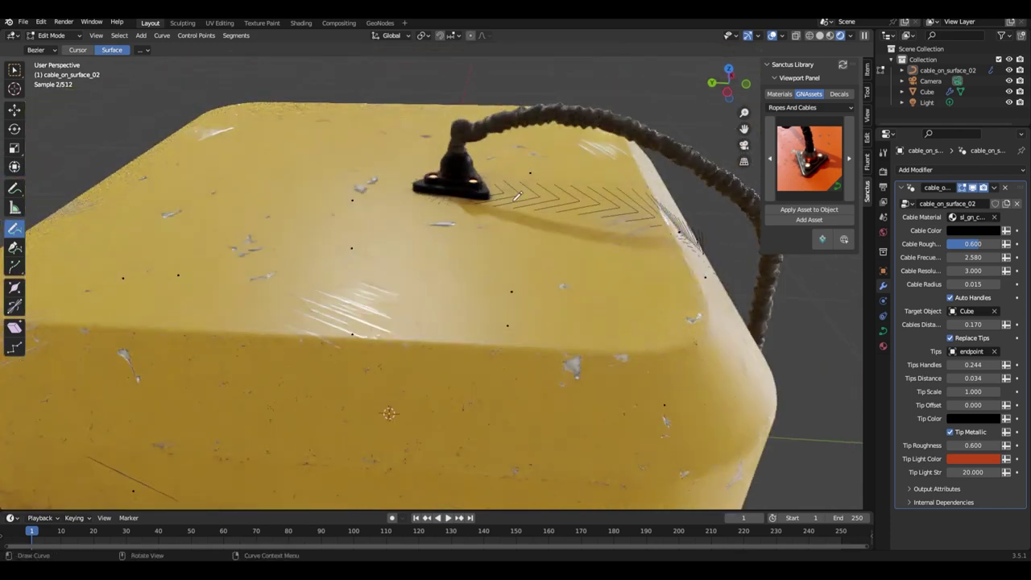
pyautogui.press('Tab')
pyautogui.press('Tab')
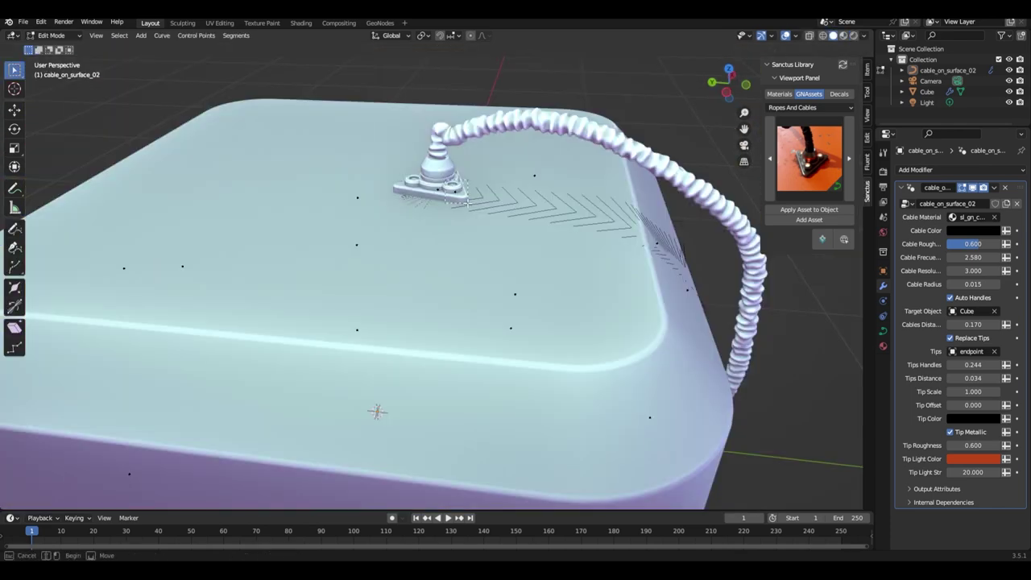
pyautogui.press('x')
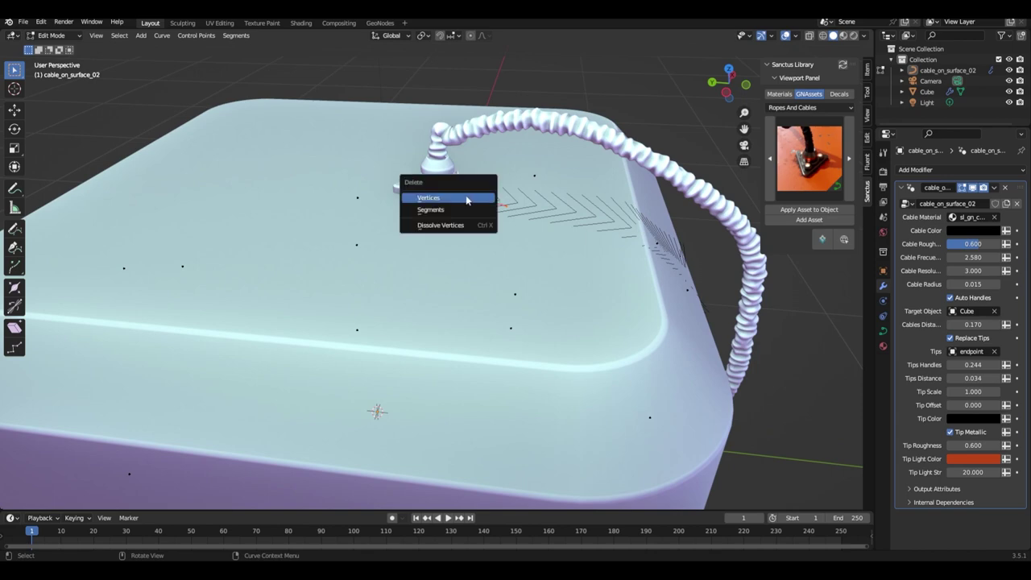
pyautogui.click(468, 201)
# Move the top cable's curve point at the cube's upper edge outward by about 0.096 m, mainly upward
pyautogui.scroll(-4, 472, 198)
pyautogui.moveTo(476, 201); pyautogui.dragTo(487, 189, button='middle')
pyautogui.scroll(4, 488, 189)
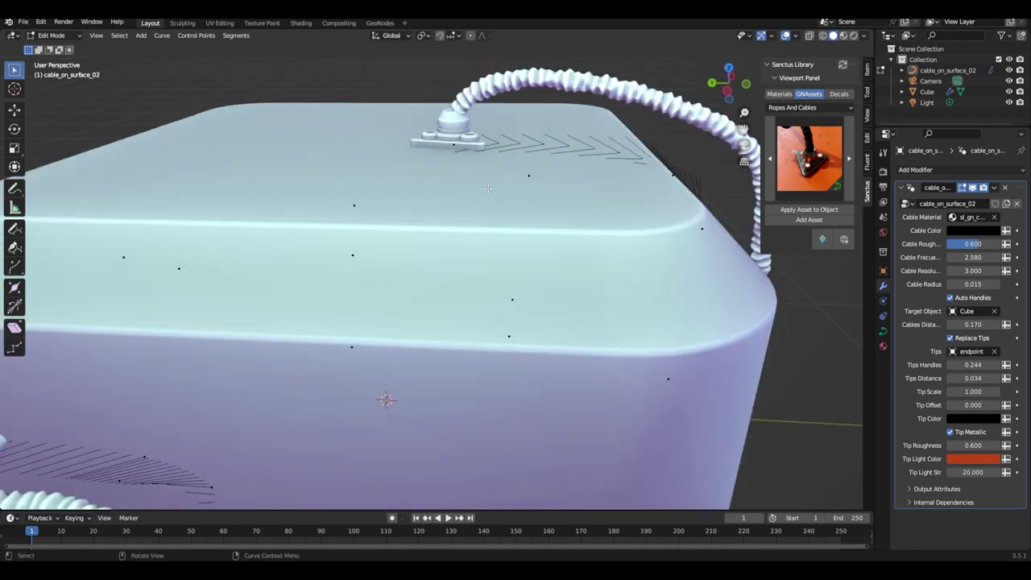
pyautogui.scroll(-5, 457, 107)
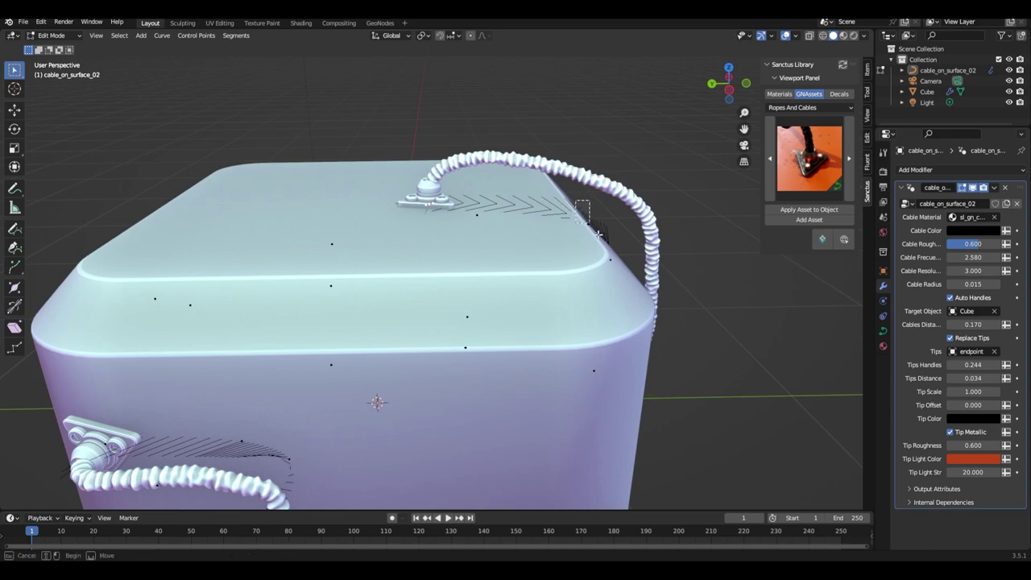
pyautogui.moveTo(597, 208); pyautogui.dragTo(596, 230, button='middle')
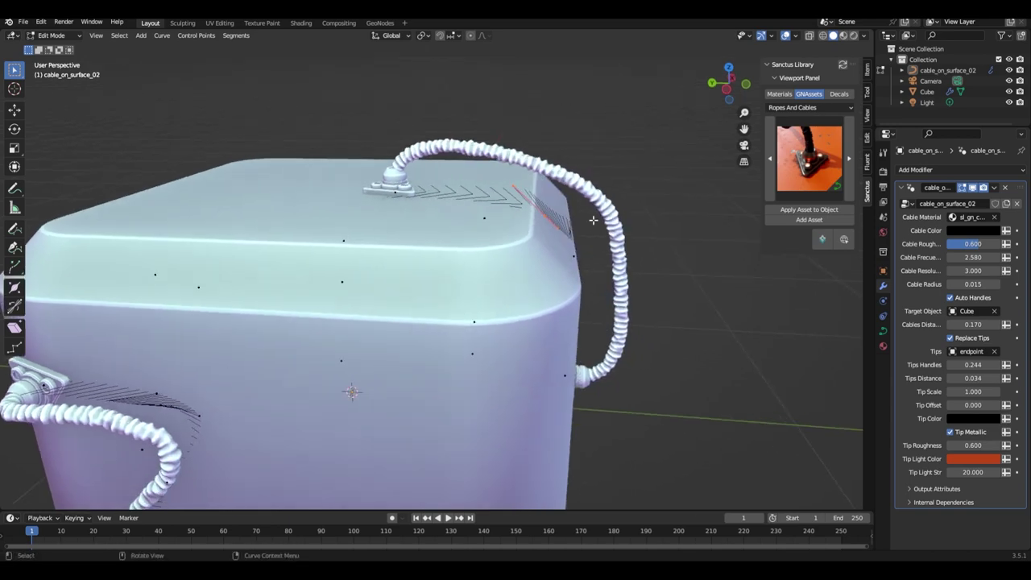
pyautogui.press('g')
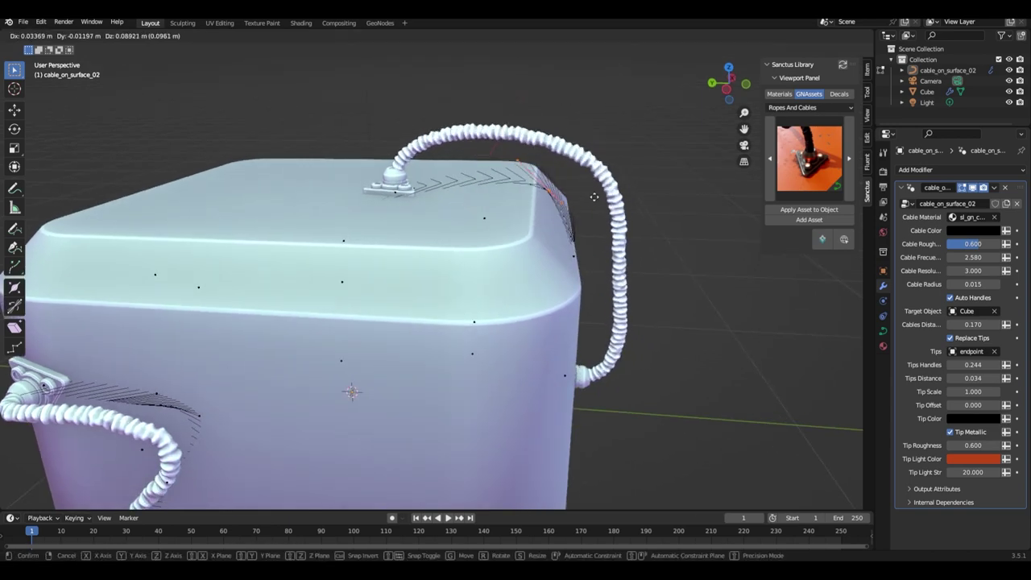
pyautogui.click(594, 198)
# Move the next curve point of that cable, just below the cube's edge, to refine its bend
pyautogui.moveTo(594, 198); pyautogui.dragTo(522, 224, button='middle')
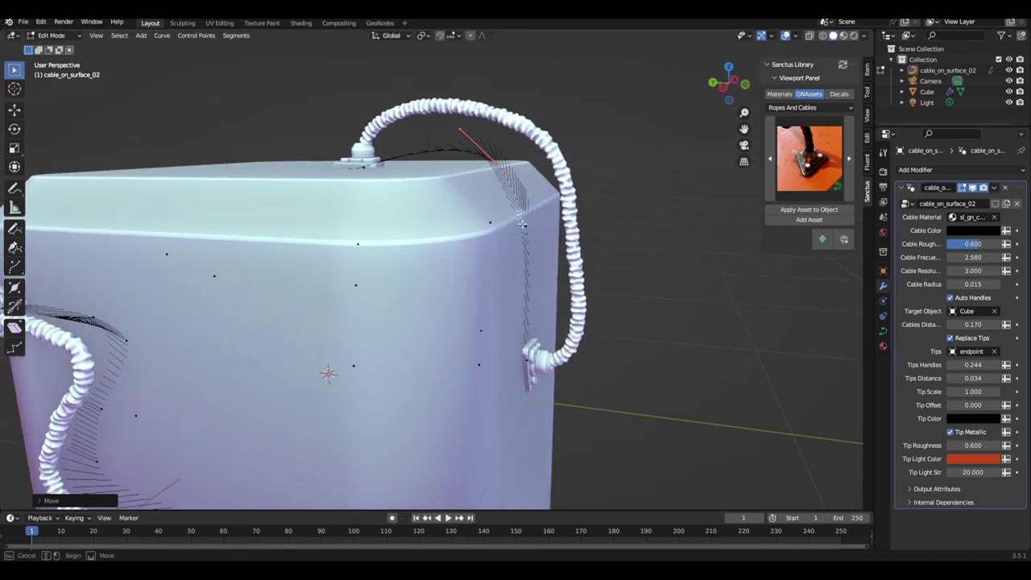
pyautogui.press('g')
pyautogui.moveTo(522, 224); pyautogui.dragTo(556, 234)
# Raise the Cables Distance to 0.193 and turn Replace Tips back on
pyautogui.moveTo(617, 269); pyautogui.dragTo(627, 308, button='middle')
pyautogui.moveTo(668, 253); pyautogui.dragTo(669, 302, button='middle')
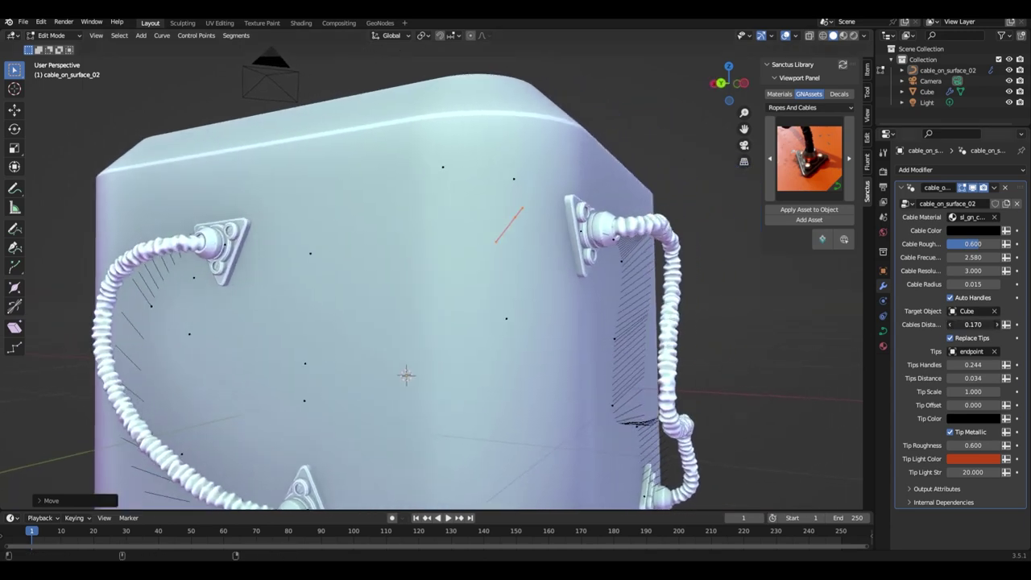
pyautogui.moveTo(974, 325); pyautogui.dragTo(983, 325)
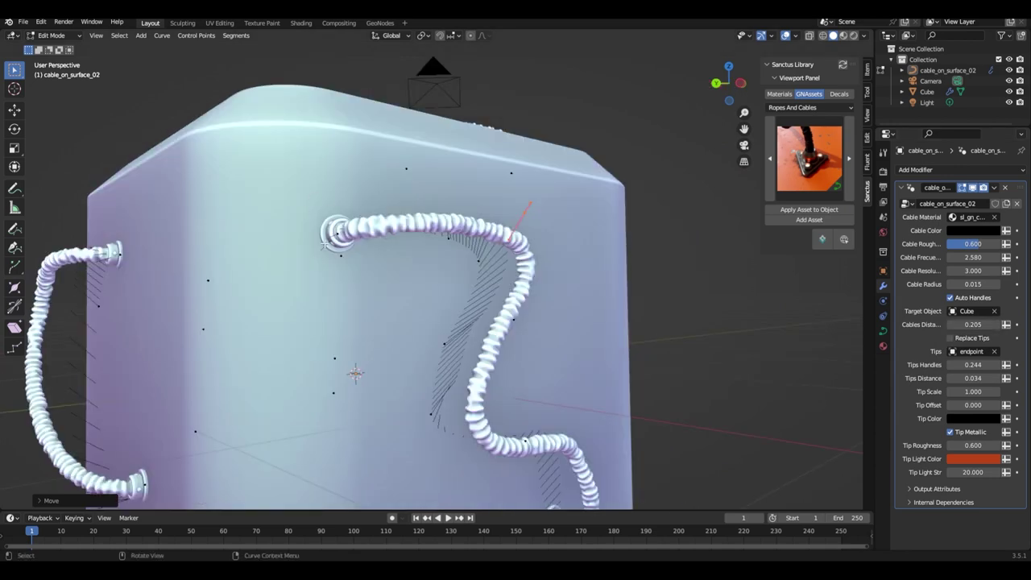
pyautogui.click(951, 338)
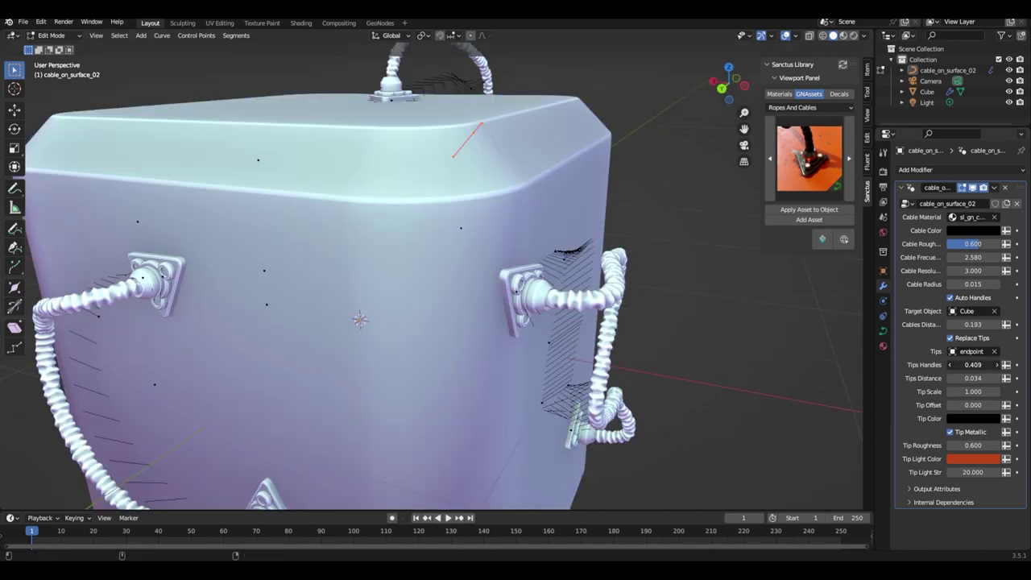
# Increase the Tips Handles to 0.410 and further to 0.503, checking how the cables leave their end tips
pyautogui.moveTo(973, 365)
pyautogui.mouseDown()
pyautogui.moveTo(991, 365)
pyautogui.moveTo(980, 365)
pyautogui.mouseUp()
pyautogui.moveTo(677, 303); pyautogui.dragTo(621, 301, button='middle')
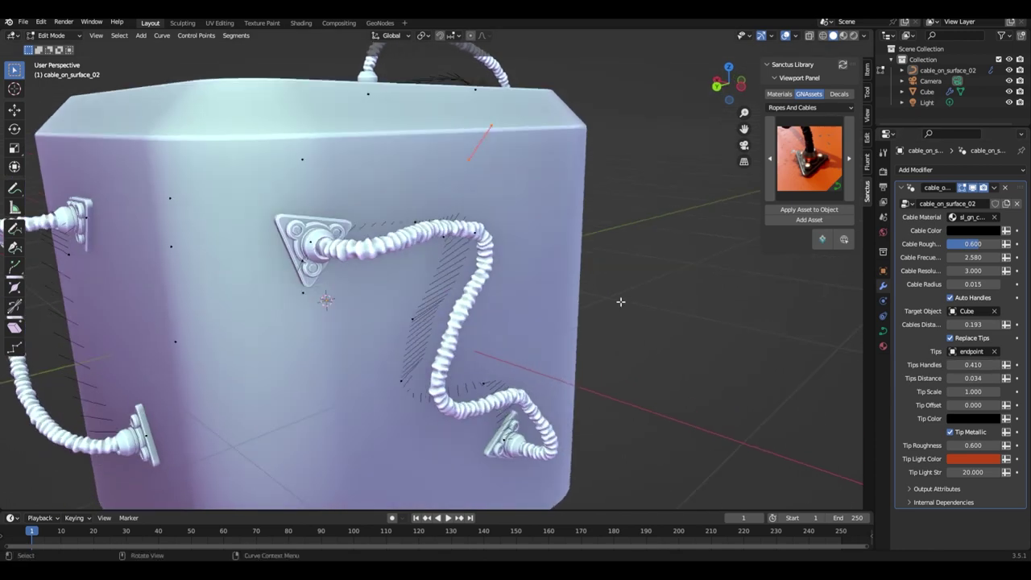
pyautogui.keyDown('shift'); pyautogui.moveTo(427, 257); pyautogui.dragTo(441, 352, button='middle'); pyautogui.keyUp('shift')
pyautogui.moveTo(411, 161); pyautogui.dragTo(346, 169, button='middle')
pyautogui.keyDown('shift'); pyautogui.moveTo(343, 134); pyautogui.dragTo(356, 192, button='middle'); pyautogui.keyUp('shift')
pyautogui.scroll(2, 364, 196)
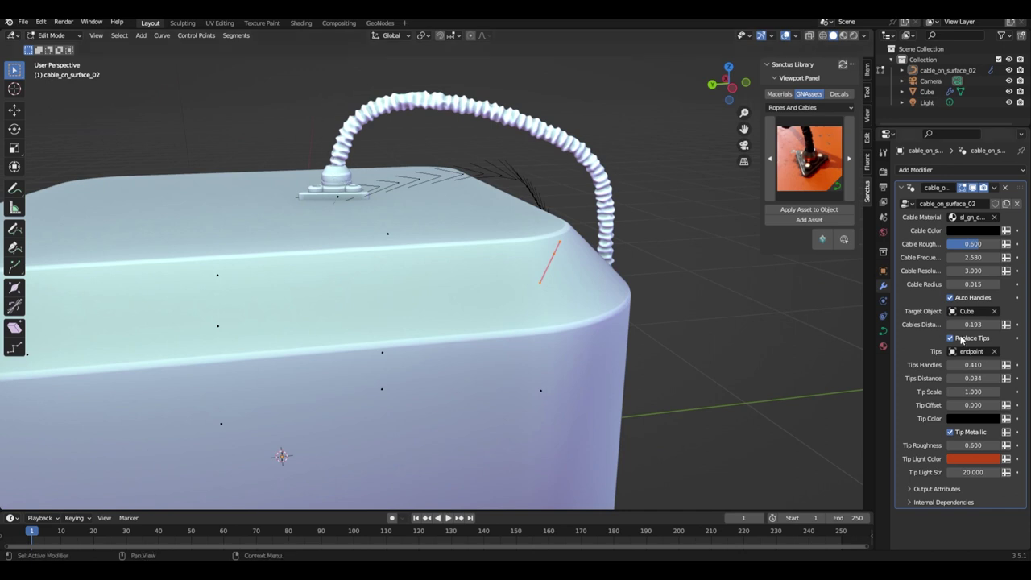
pyautogui.moveTo(974, 365)
pyautogui.mouseDown()
pyautogui.moveTo(915, 365)
pyautogui.moveTo(979, 365)
pyautogui.mouseUp()
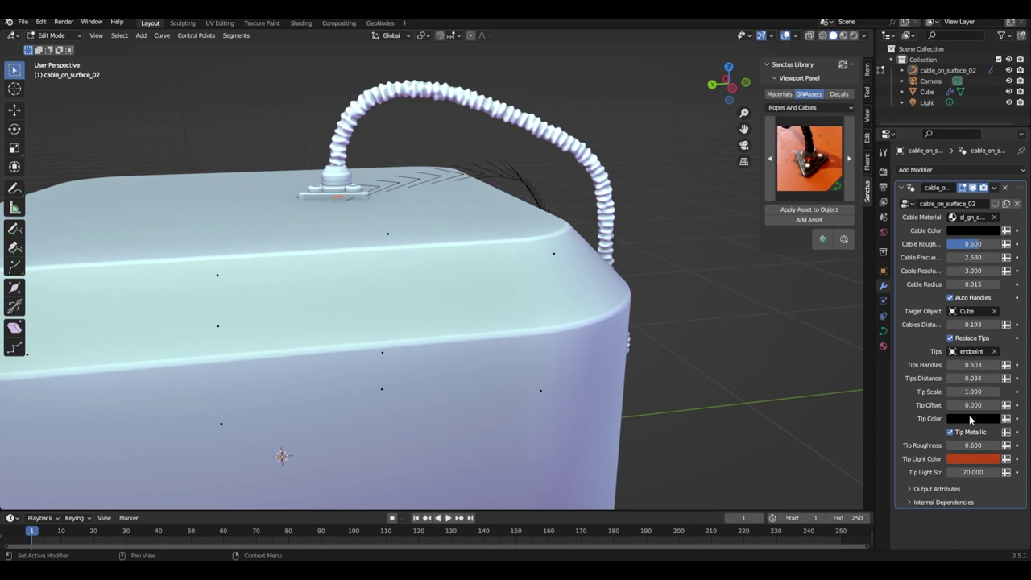
# Set the Tips Distance to 0.096, the Tip Scale to 0.988 and the Tip Offset to 0.000
pyautogui.moveTo(971, 379)
pyautogui.mouseDown()
pyautogui.moveTo(1002, 378)
pyautogui.moveTo(984, 378)
pyautogui.mouseUp()
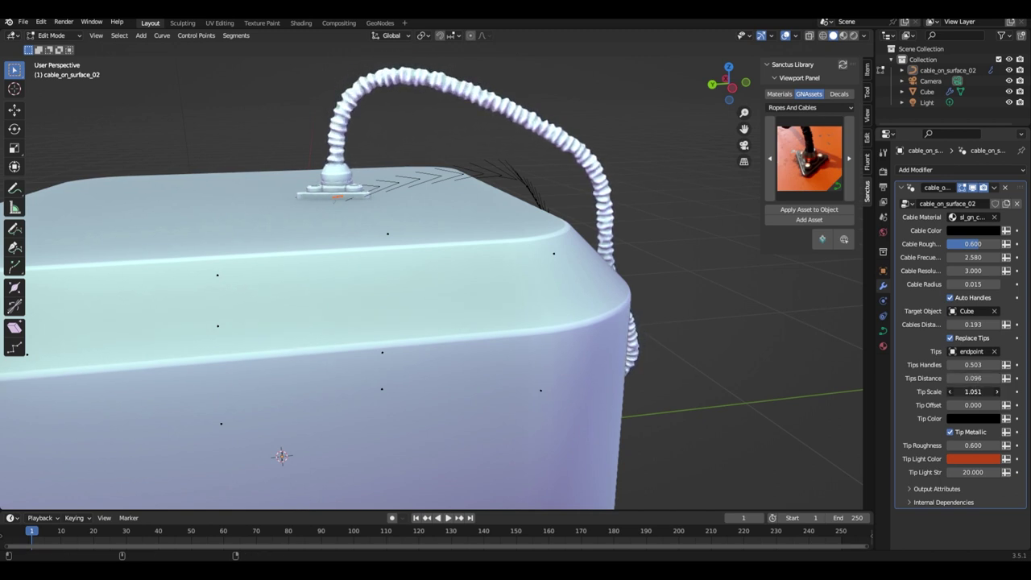
pyautogui.moveTo(974, 392); pyautogui.dragTo(965, 392)
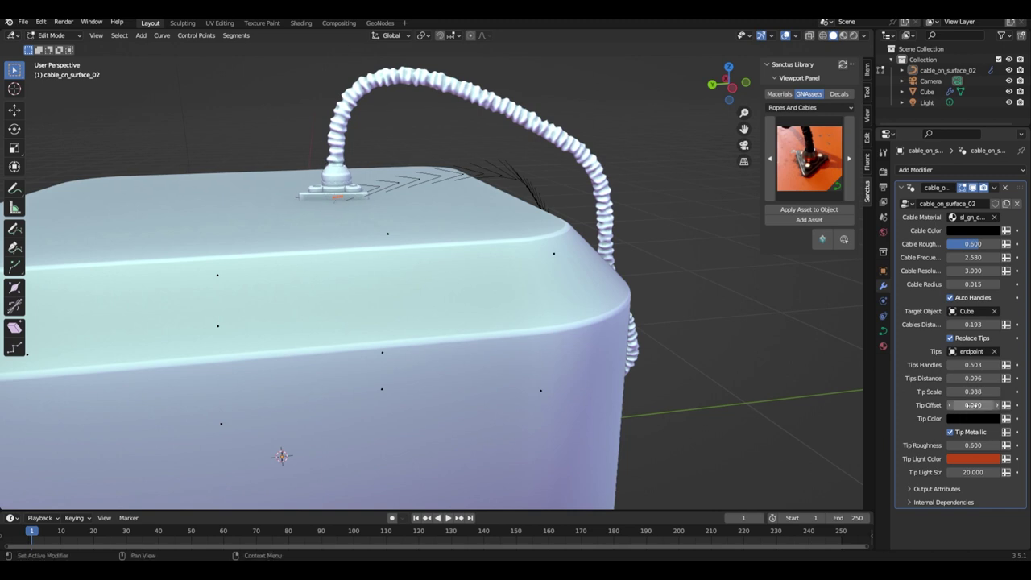
pyautogui.moveTo(499, 266); pyautogui.dragTo(467, 256, button='middle')
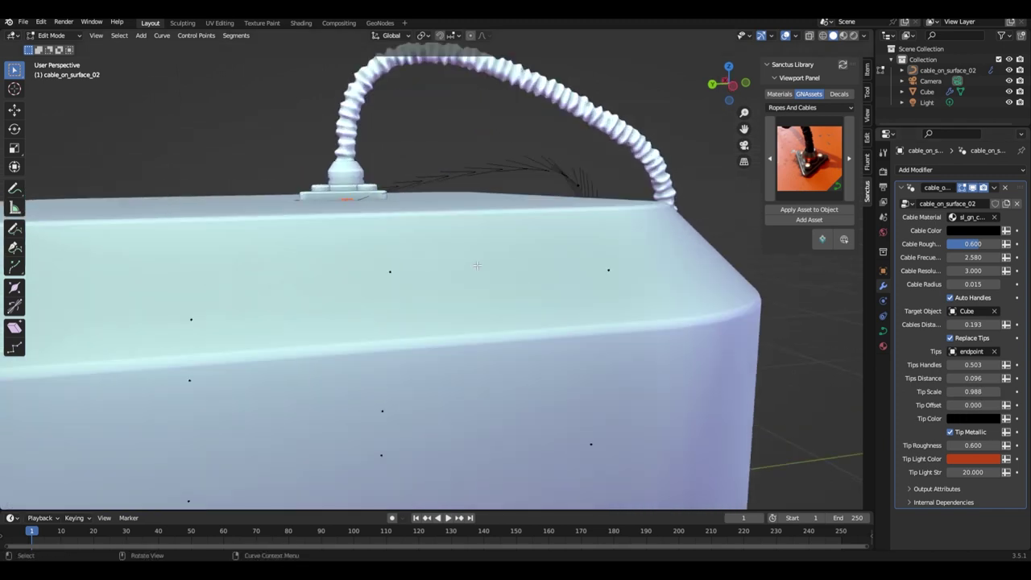
pyautogui.moveTo(973, 404); pyautogui.dragTo(973, 405)
pyautogui.click(608, 271)
pyautogui.moveTo(847, 382); pyautogui.dragTo(845, 397, button='middle')
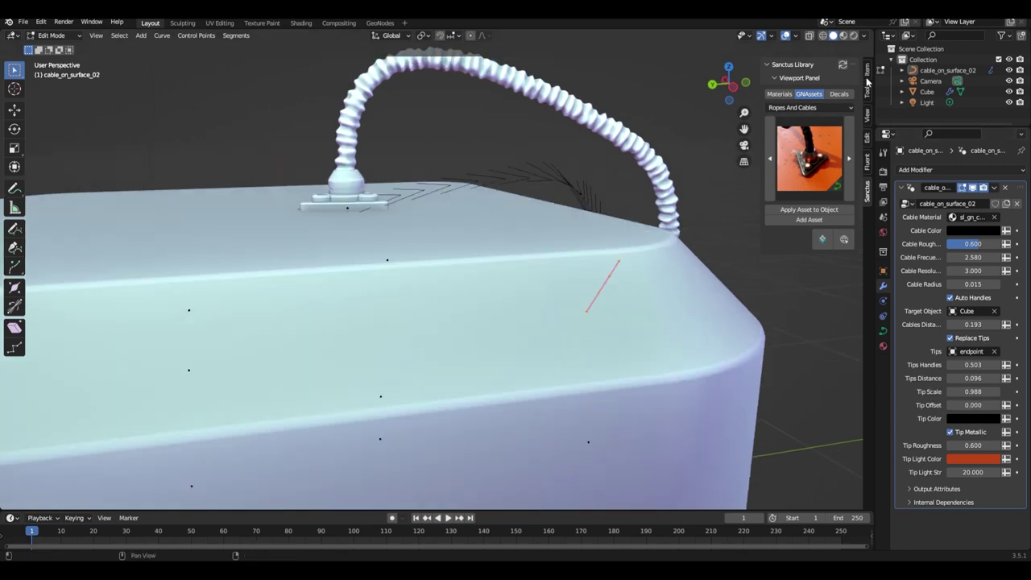
# Show the viewport in rendered shading and brighten the Tip Color from black to light gray
pyautogui.click(854, 36)
pyautogui.moveTo(430, 180); pyautogui.dragTo(427, 205, button='middle')
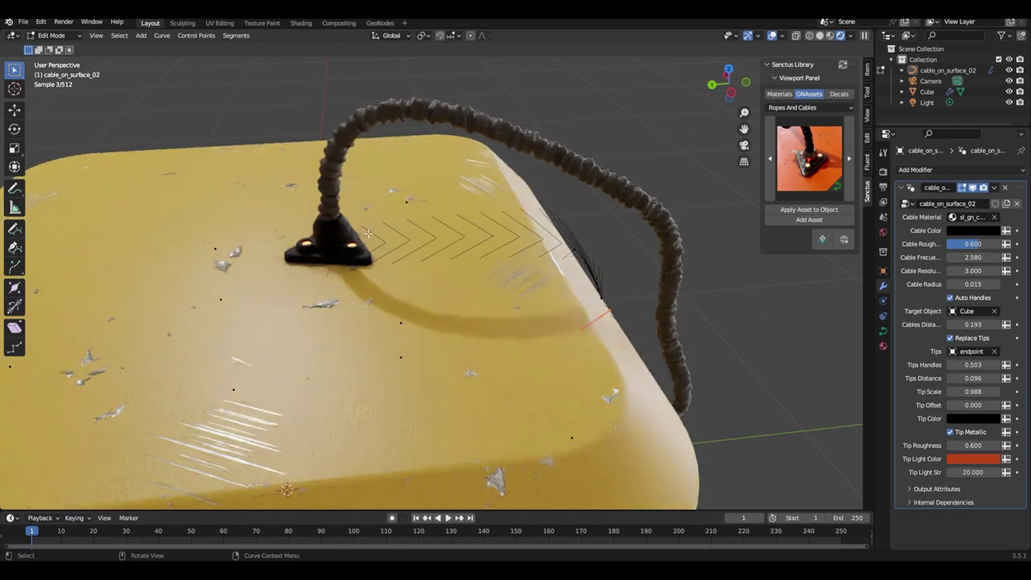
pyautogui.click(965, 419)
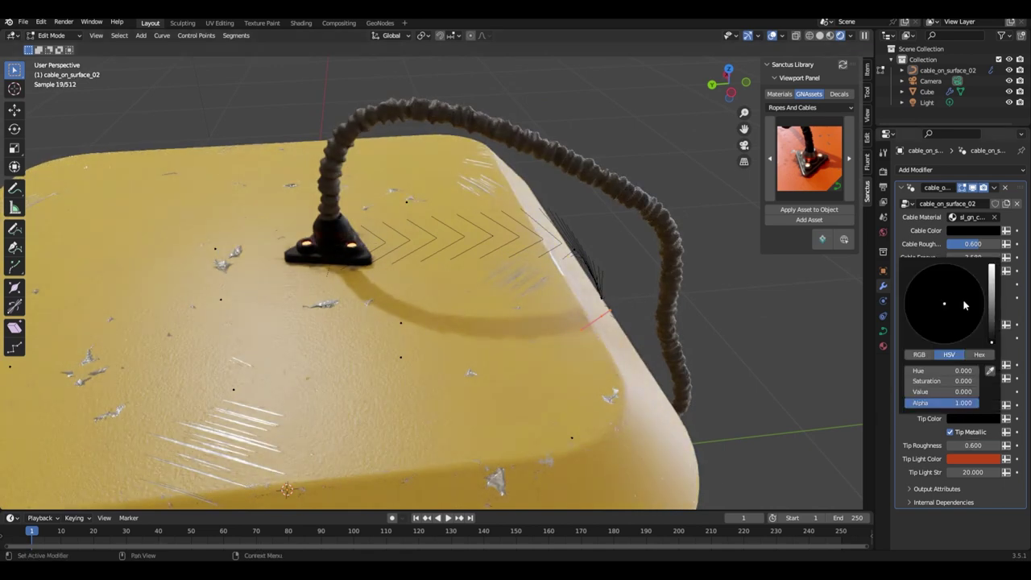
pyautogui.moveTo(991, 316); pyautogui.dragTo(992, 278)
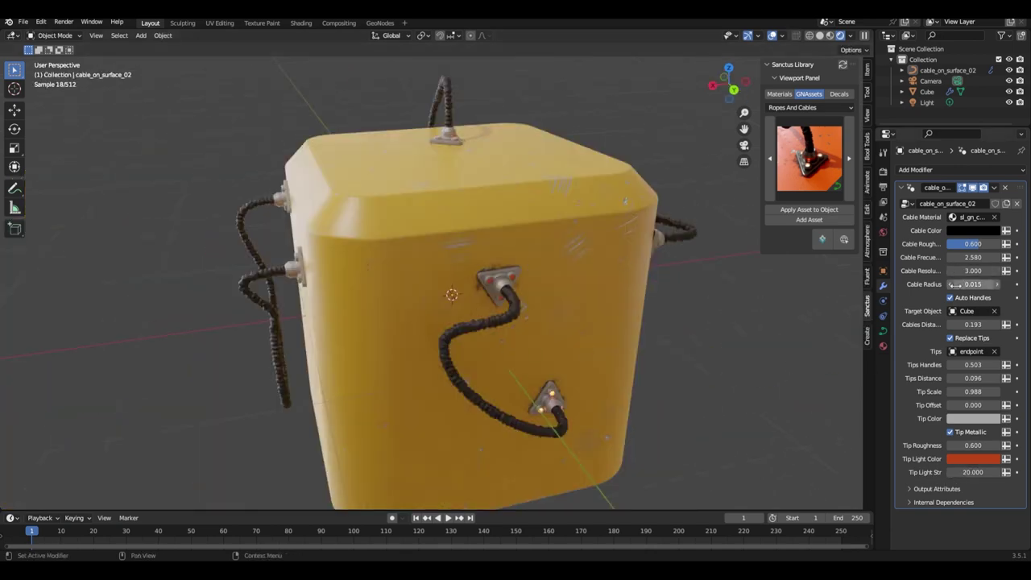
# Insert a Realize Instances node between Join Geometry and Group Output in the geometry node tree of the cable object
pyautogui.moveTo(541, 368); pyautogui.dragTo(598, 313, button='middle')
pyautogui.click(600, 309)
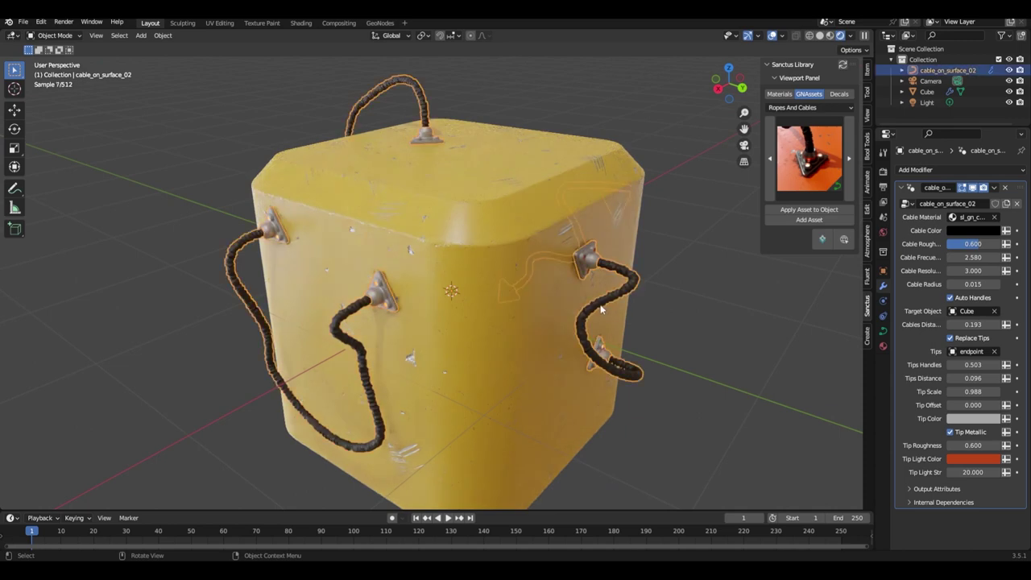
pyautogui.click(377, 22)
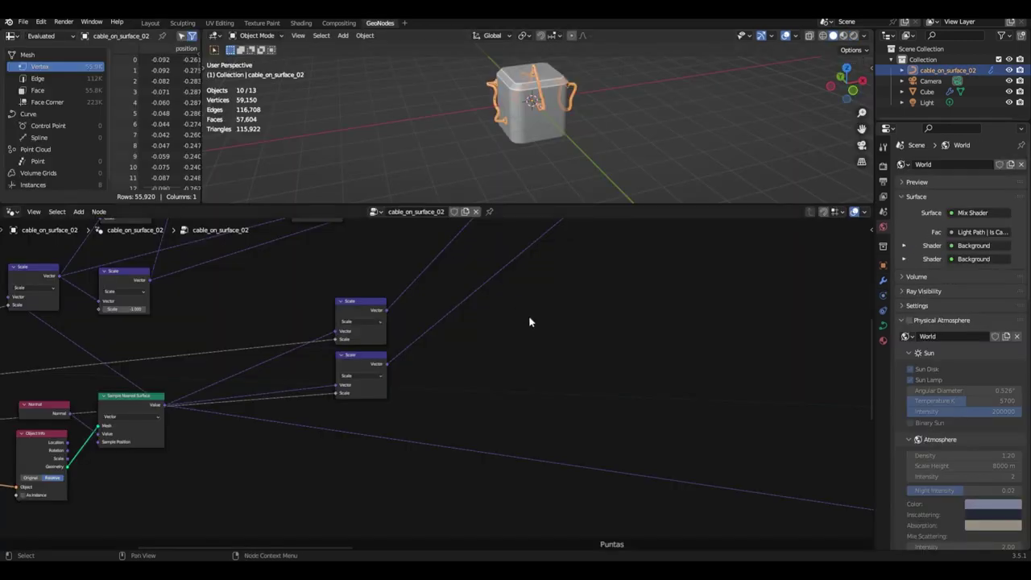
pyautogui.scroll(-8, 529, 321)
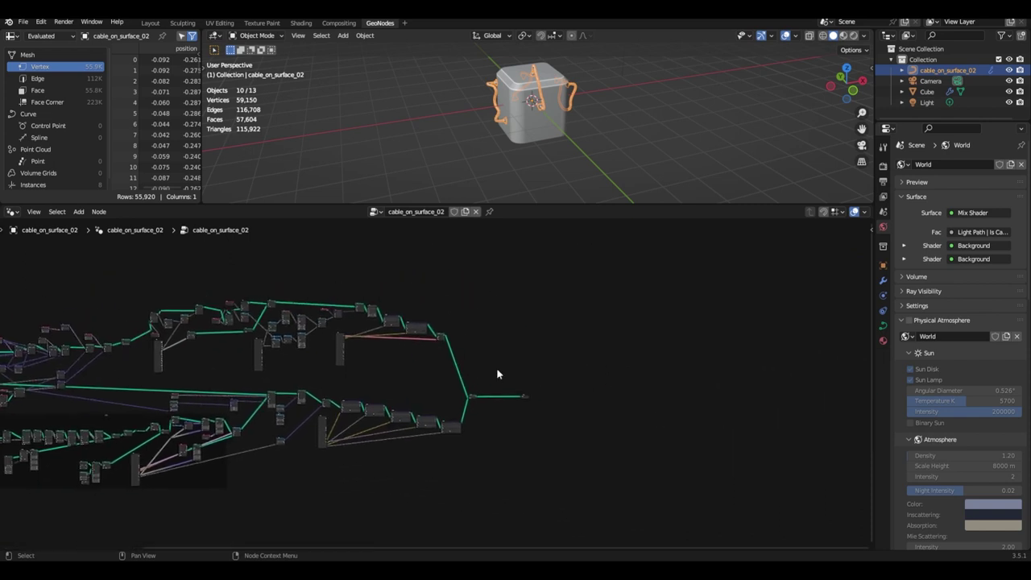
pyautogui.scroll(8, 497, 374)
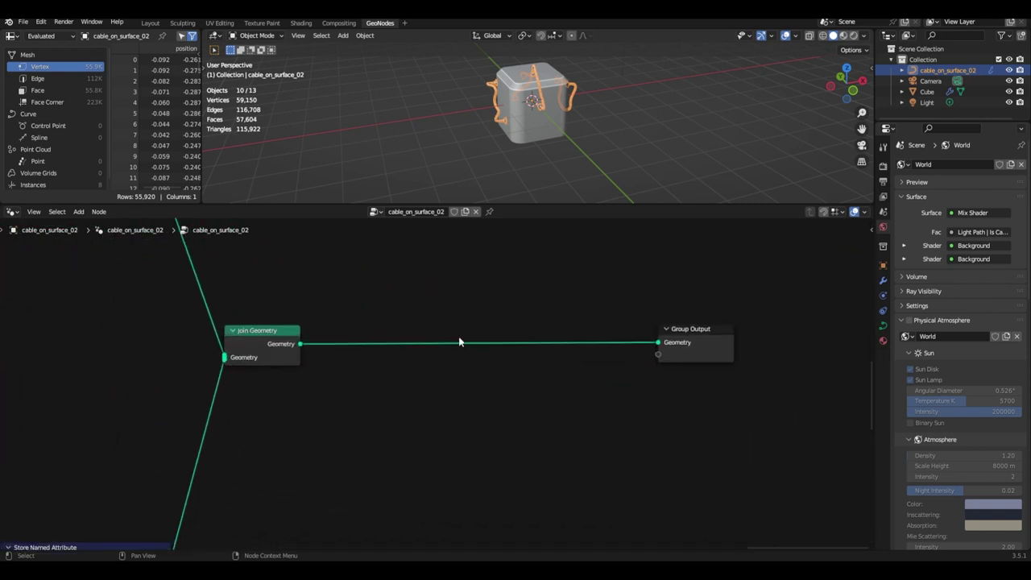
pyautogui.click(440, 319)
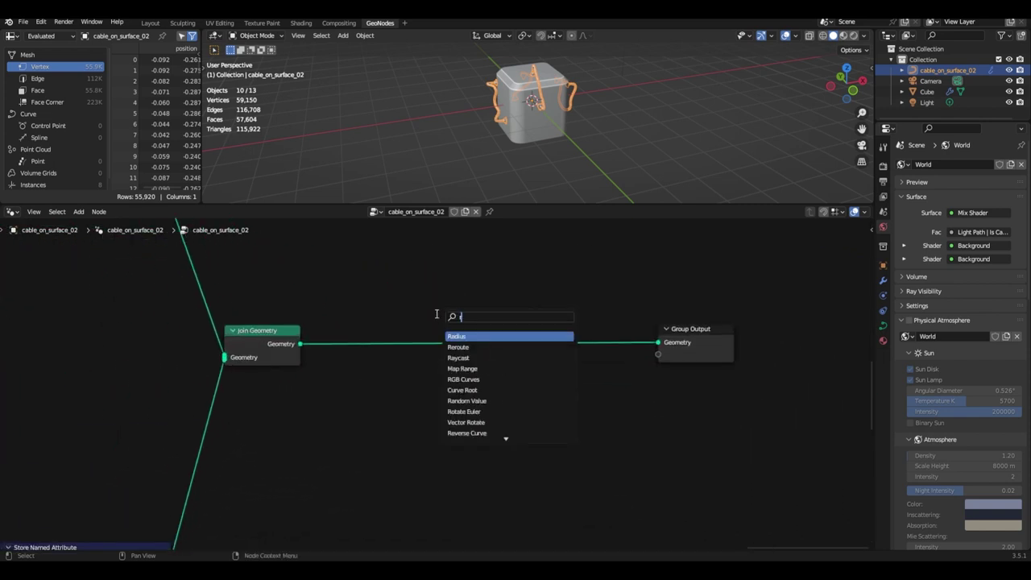
pyautogui.click(471, 336)
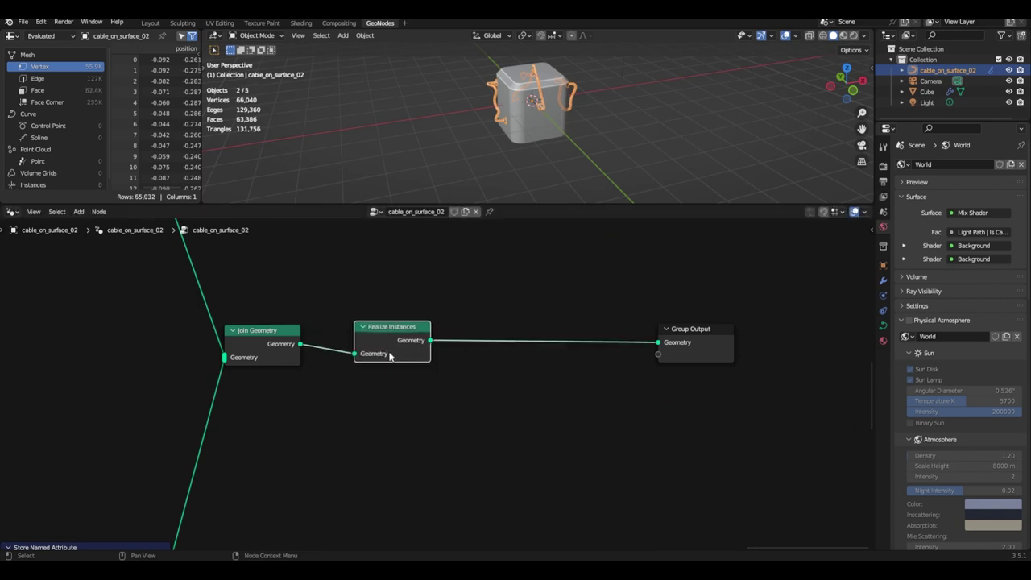
pyautogui.click(397, 341)
# Convert the cable curve object to a mesh and apply Shade Smooth to it
pyautogui.scroll(3, 572, 113)
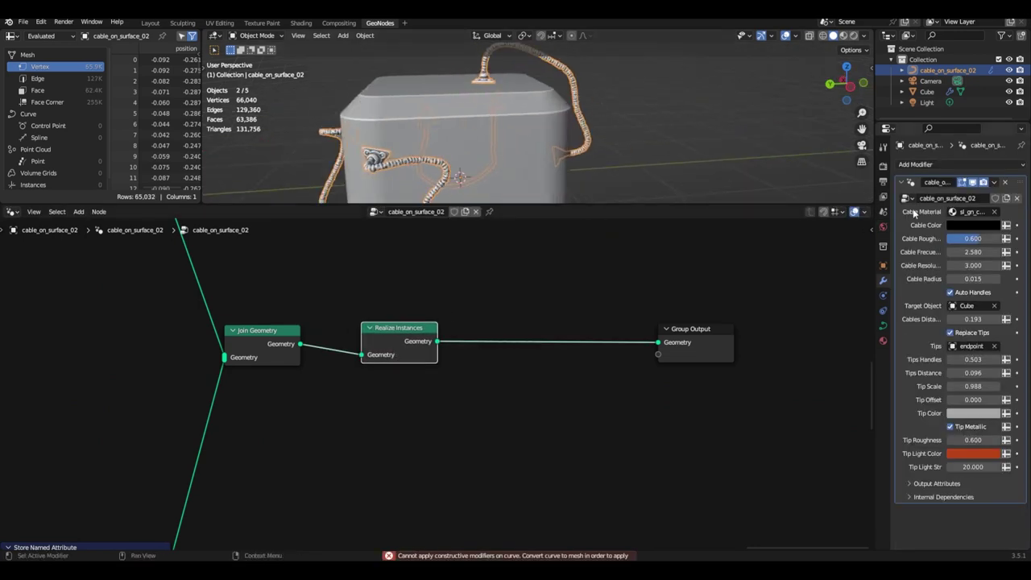
pyautogui.click(995, 183)
pyautogui.rightClick(569, 104)
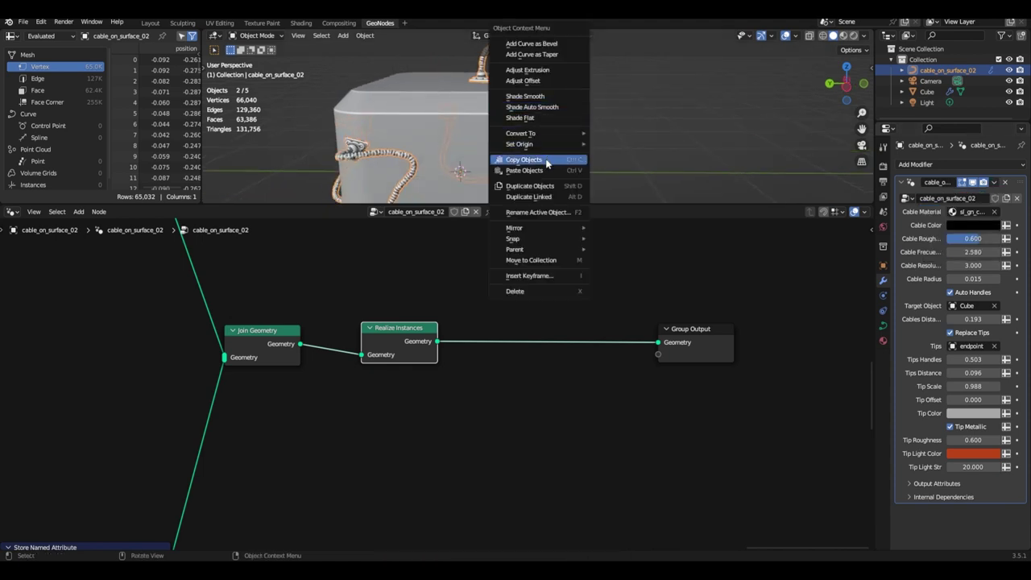
pyautogui.moveTo(539, 137)
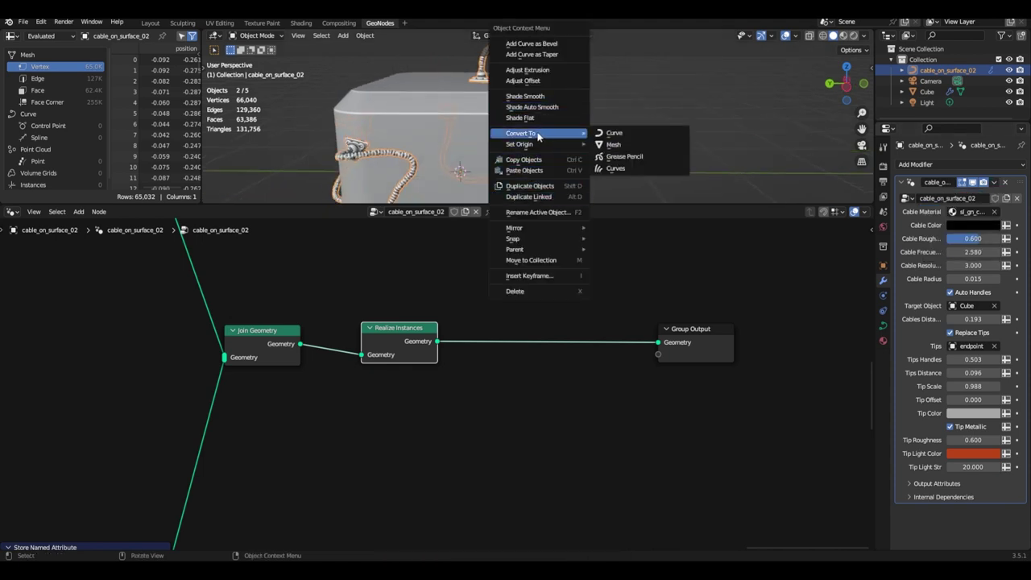
pyautogui.click(619, 146)
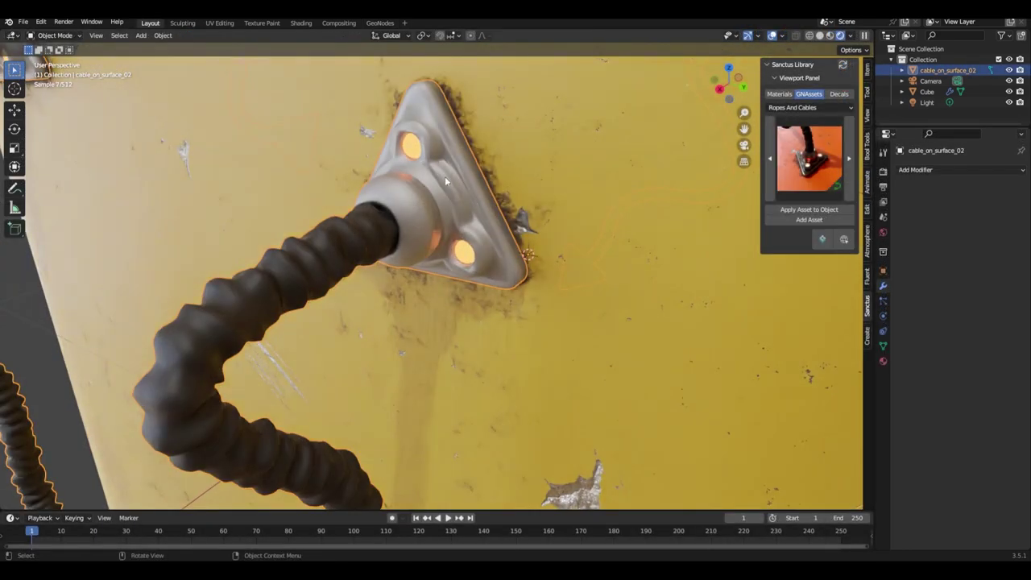
pyautogui.rightClick(445, 176)
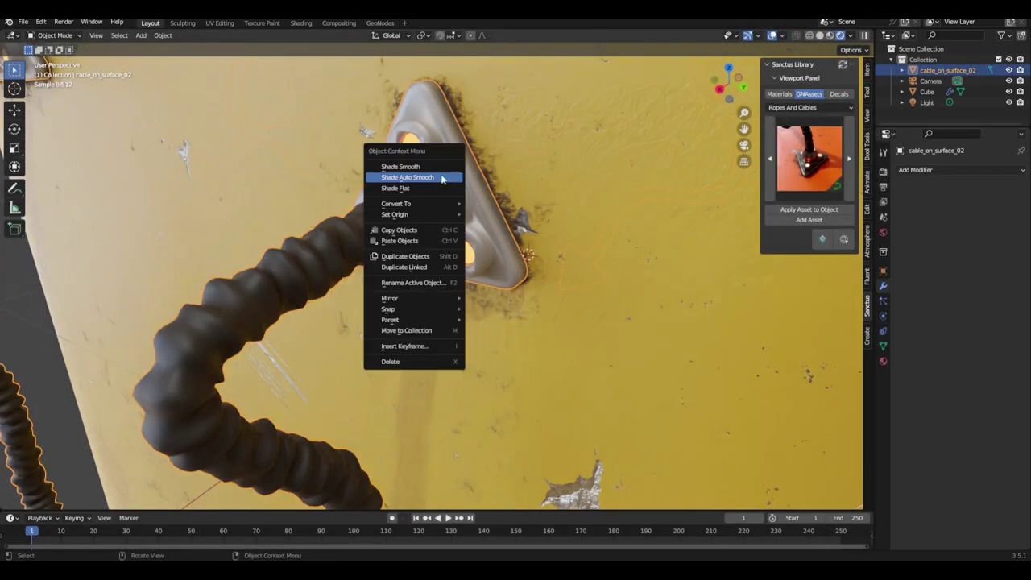
pyautogui.click(411, 169)
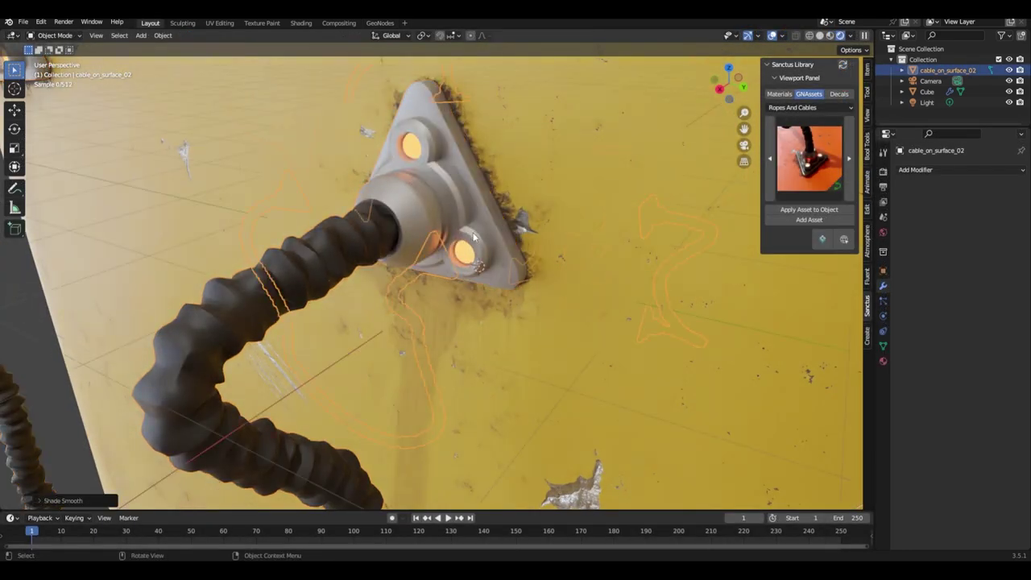